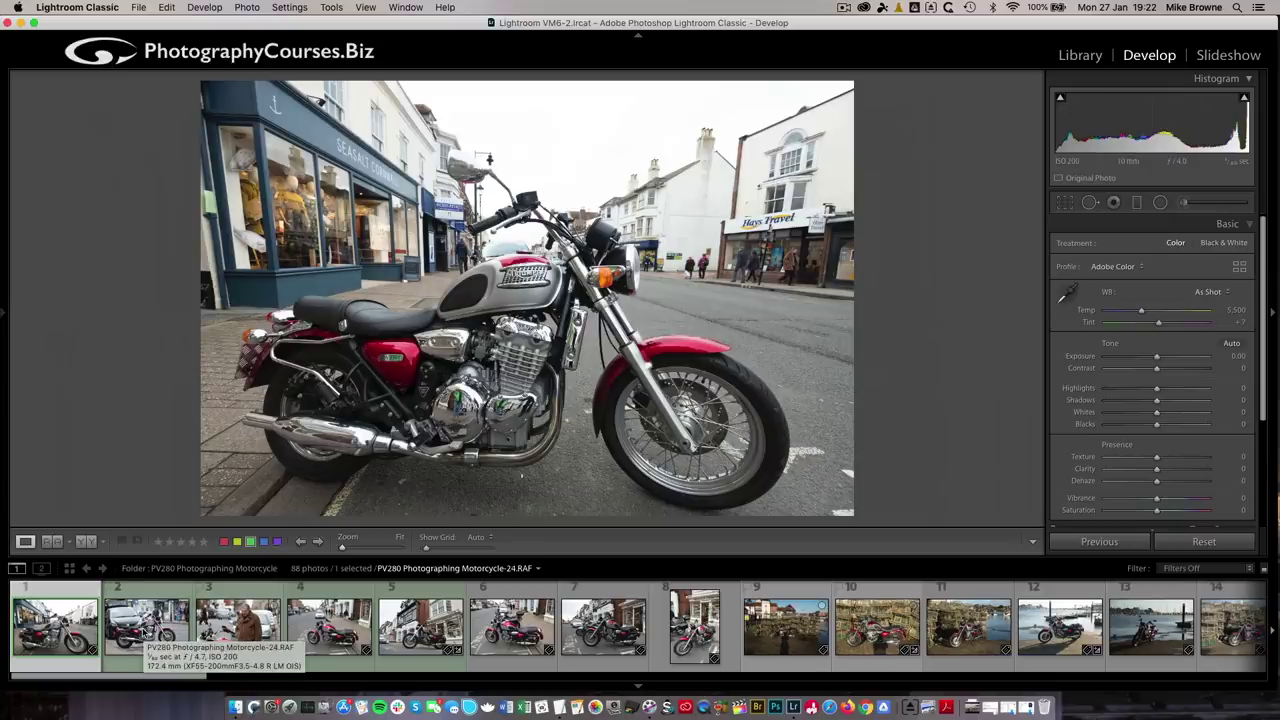
Look through the high-street motorcycle photos Motorcycle-24, -27, -28 and -29 one after another.
{"action": "left_click", "coordinate": [145, 632]}
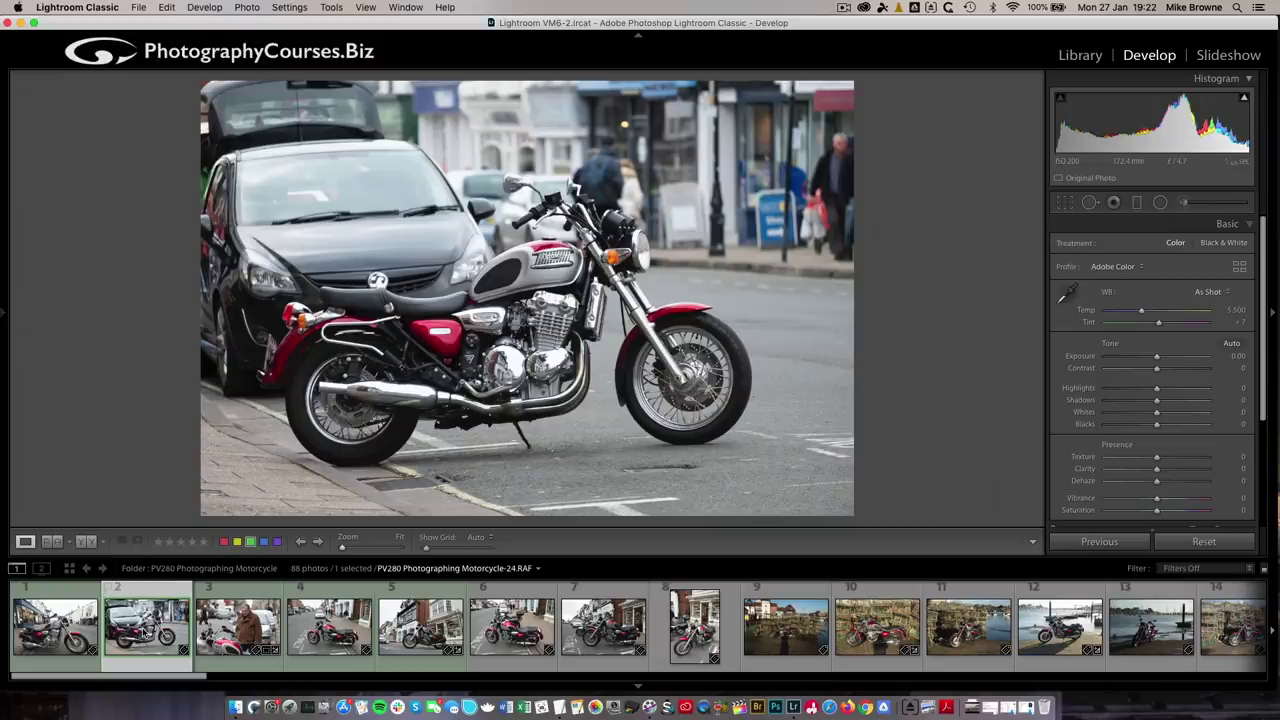
{"action": "left_click", "coordinate": [237, 638]}
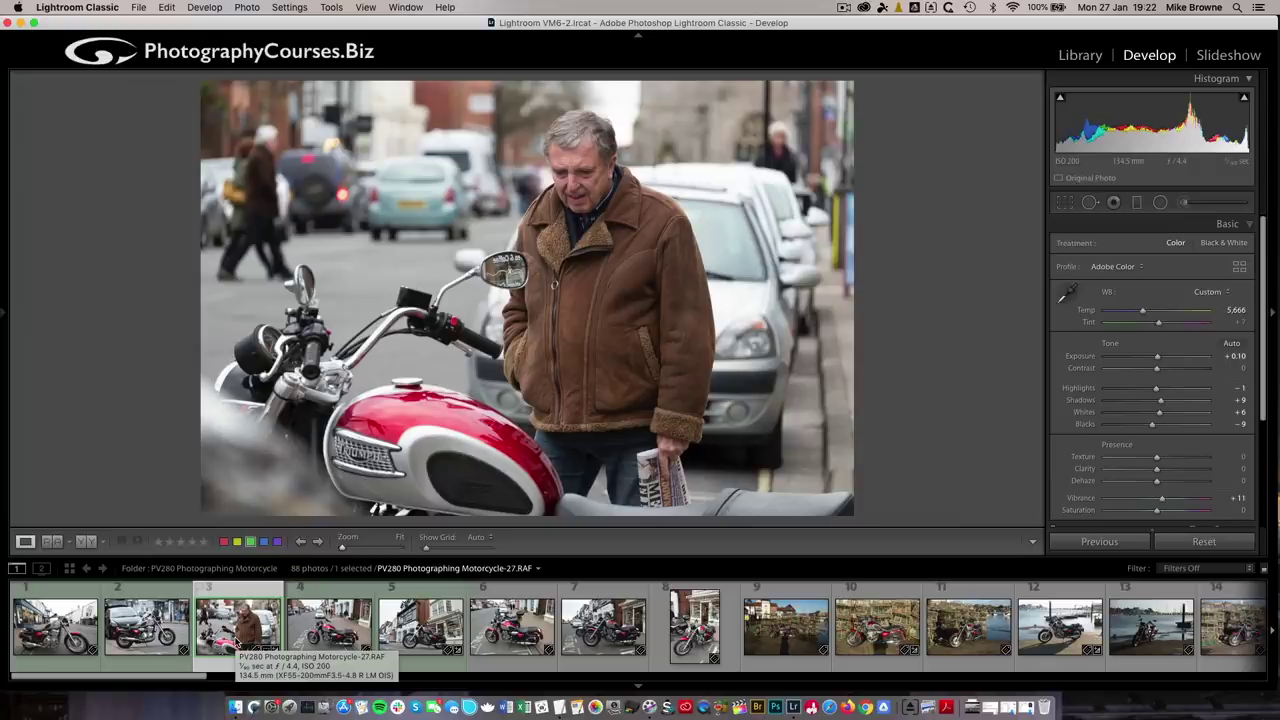
{"action": "left_click", "coordinate": [354, 634]}
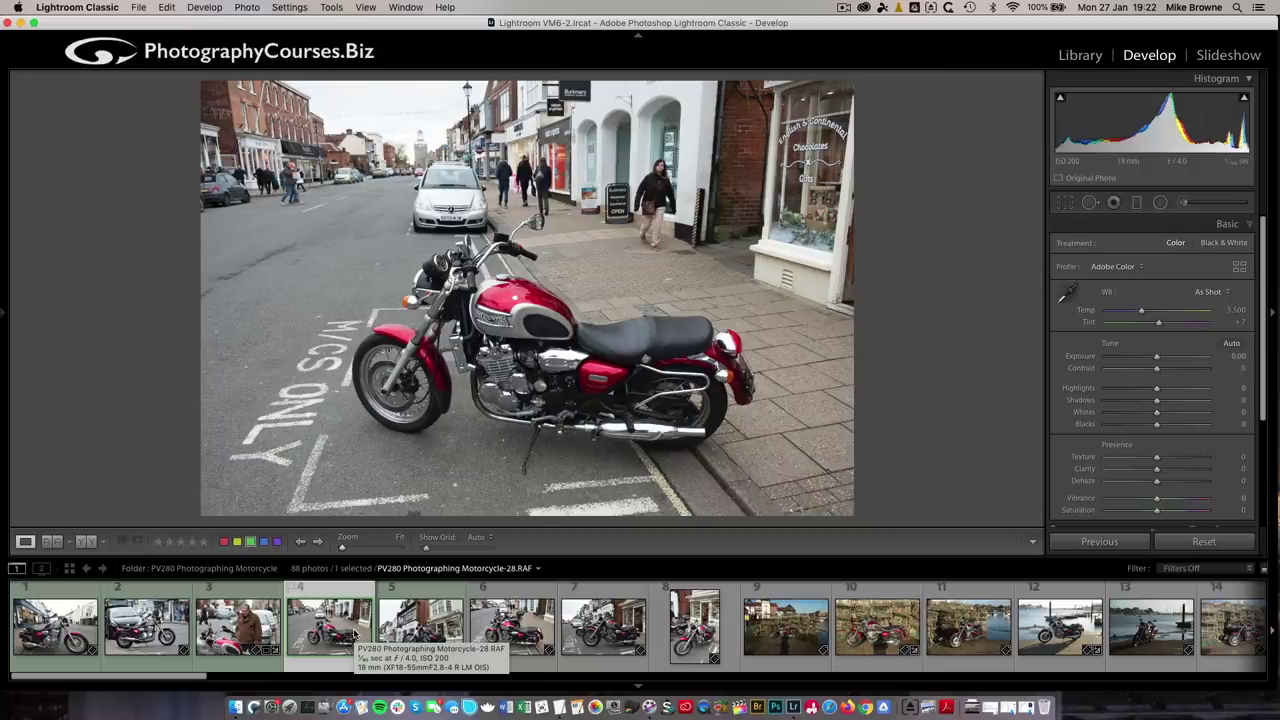
{"action": "left_click", "coordinate": [436, 640]}
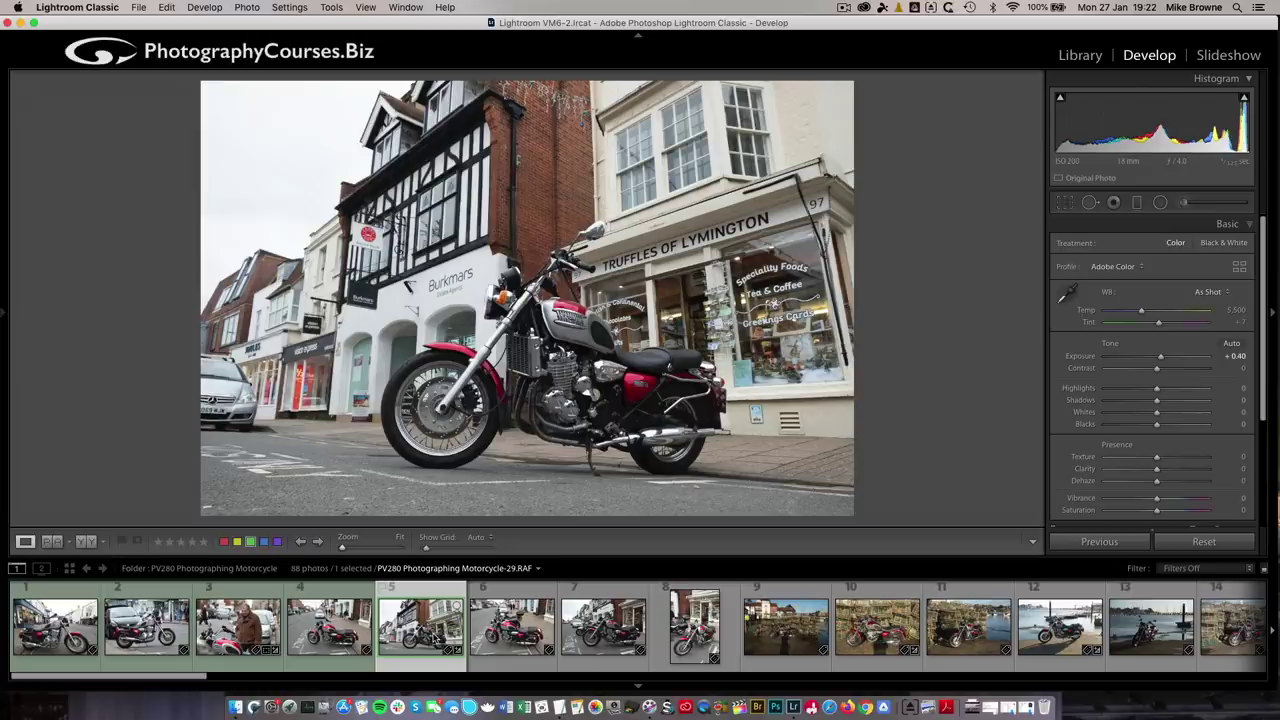
Examine the quayside motorcycle photos Motorcycle-42, -43 and -48 together with their Basic tone settings.
{"action": "scroll", "coordinate": [606, 640], "scroll_direction": "right", "scroll_amount": 10}
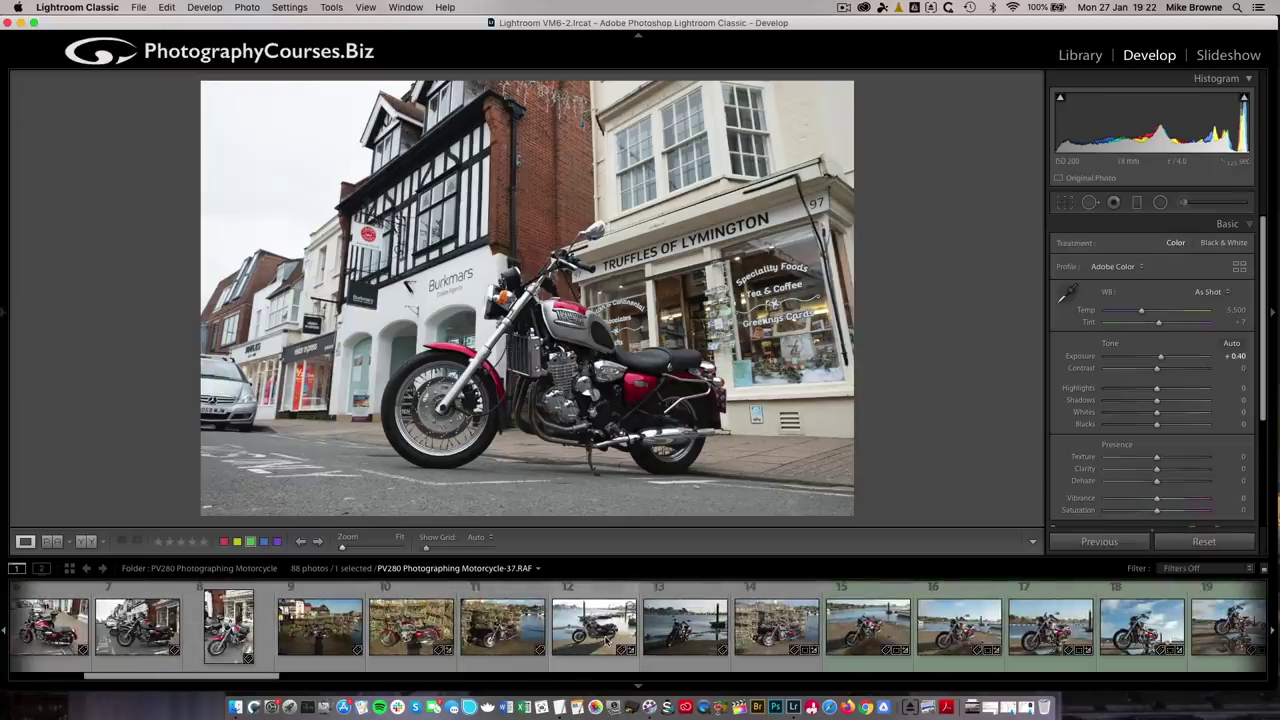
{"action": "scroll", "coordinate": [606, 640], "scroll_direction": "right", "scroll_amount": 4}
{"action": "left_click", "coordinate": [645, 641]}
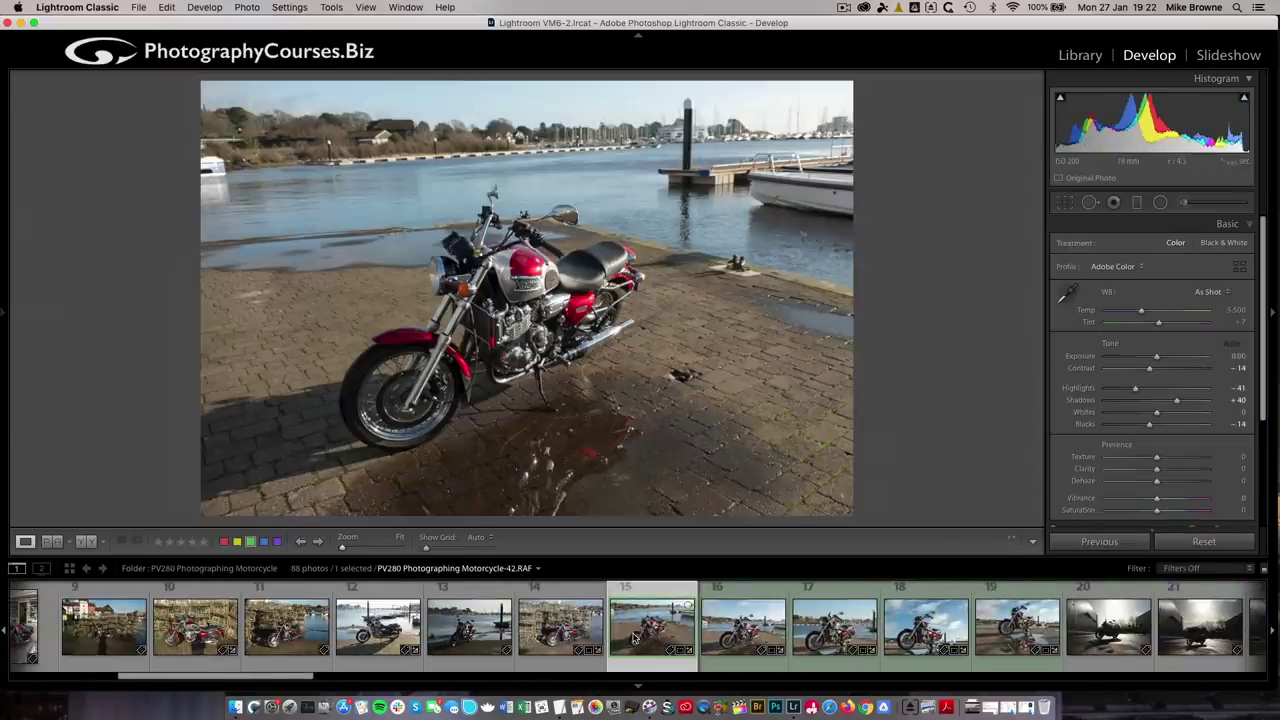
{"action": "scroll", "coordinate": [640, 641], "scroll_direction": "right", "scroll_amount": 2}
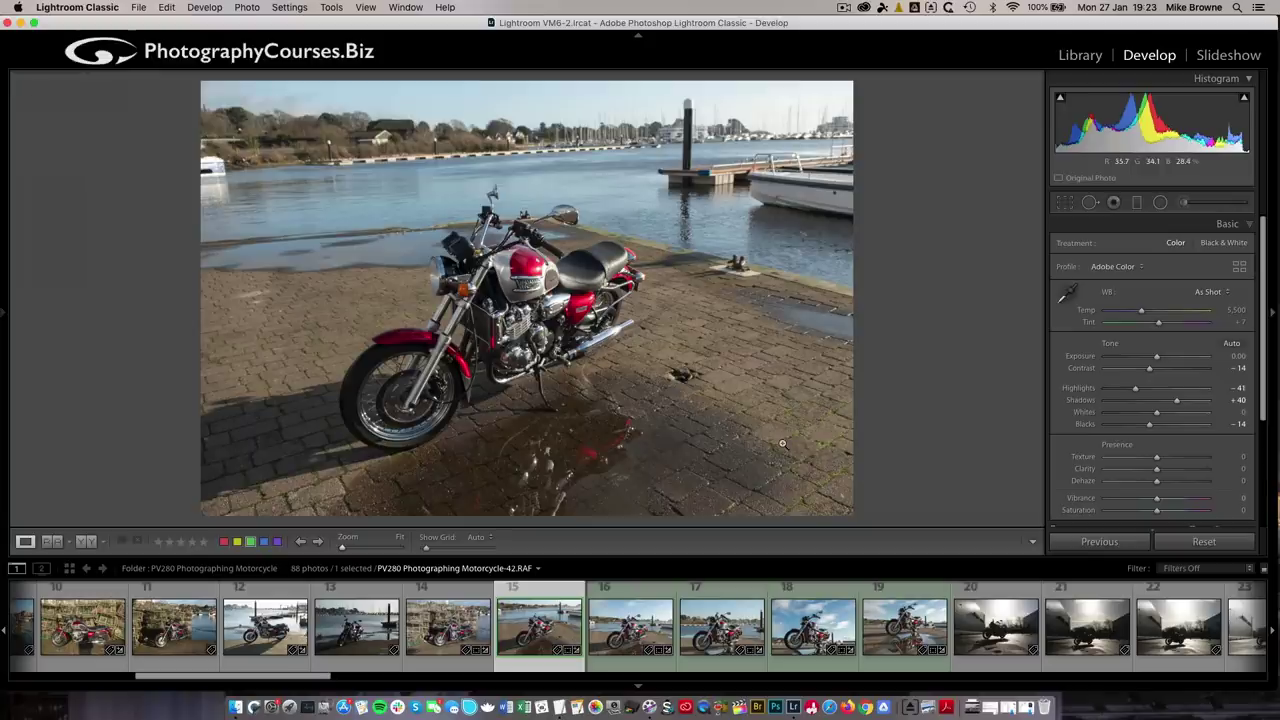
{"action": "left_click", "coordinate": [641, 632]}
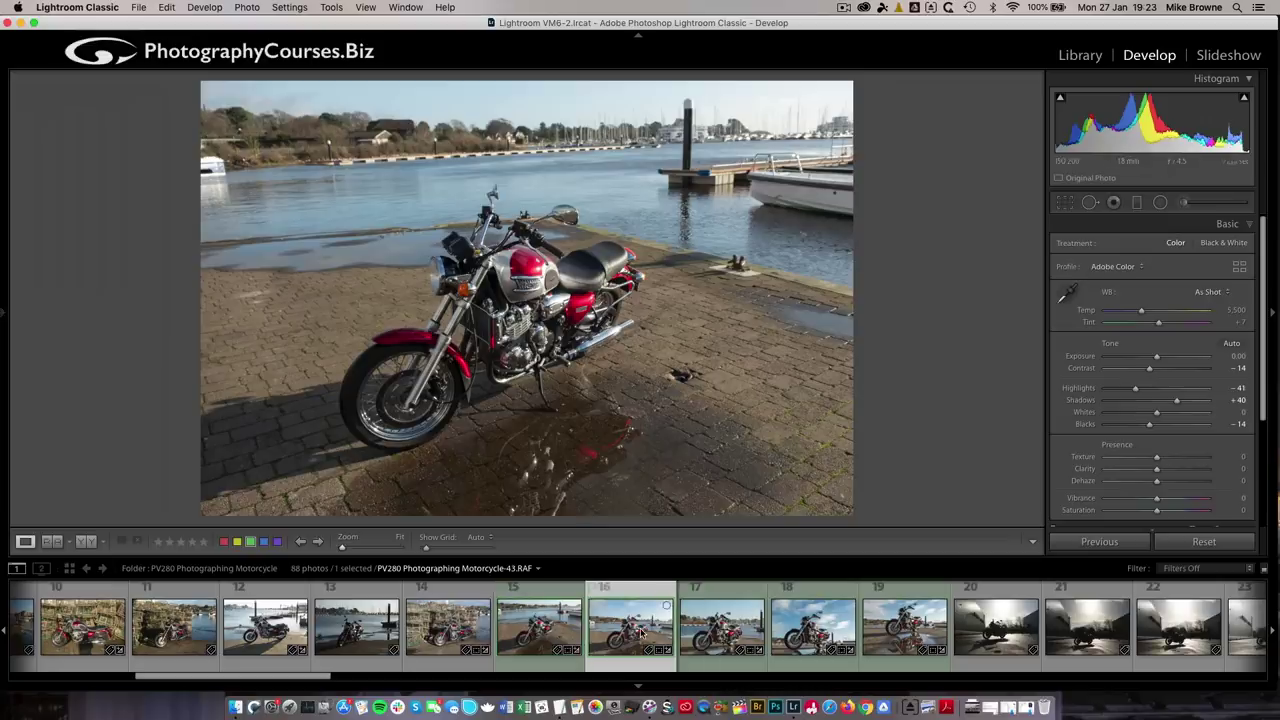
{"action": "scroll", "coordinate": [641, 632], "scroll_direction": "down", "scroll_amount": 1}
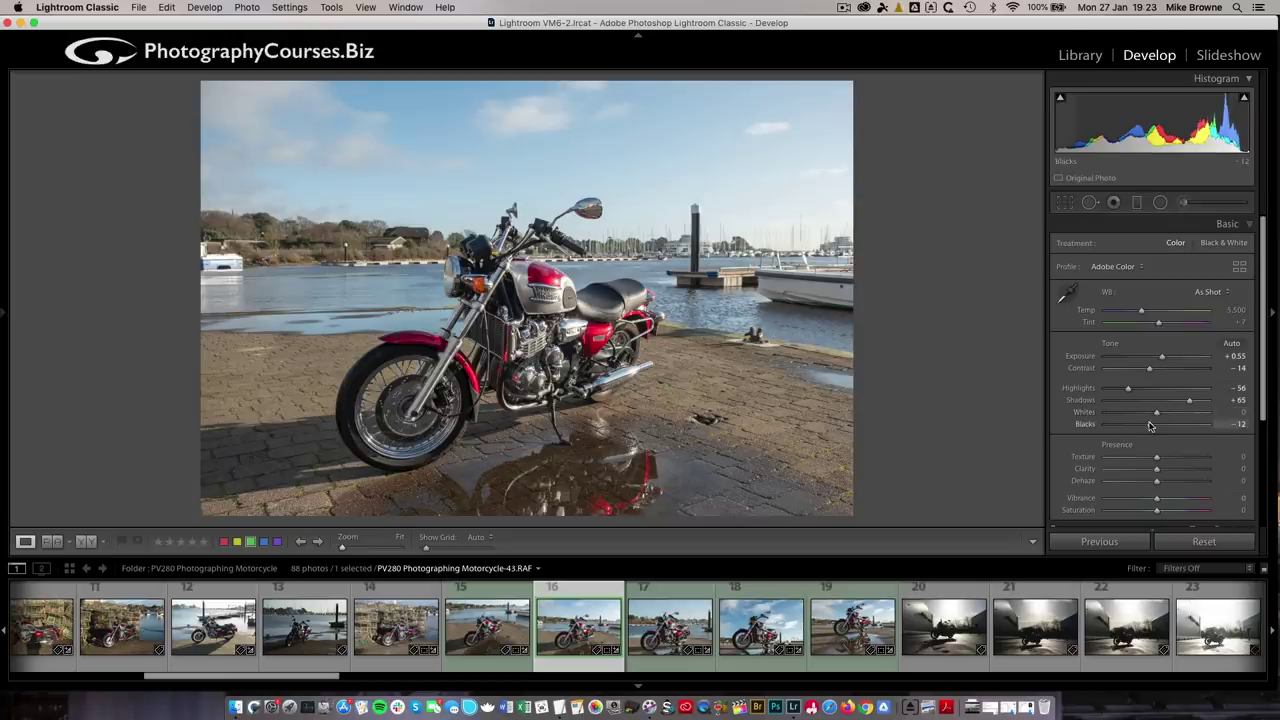
{"action": "scroll", "coordinate": [1126, 476], "scroll_direction": "down", "scroll_amount": 1}
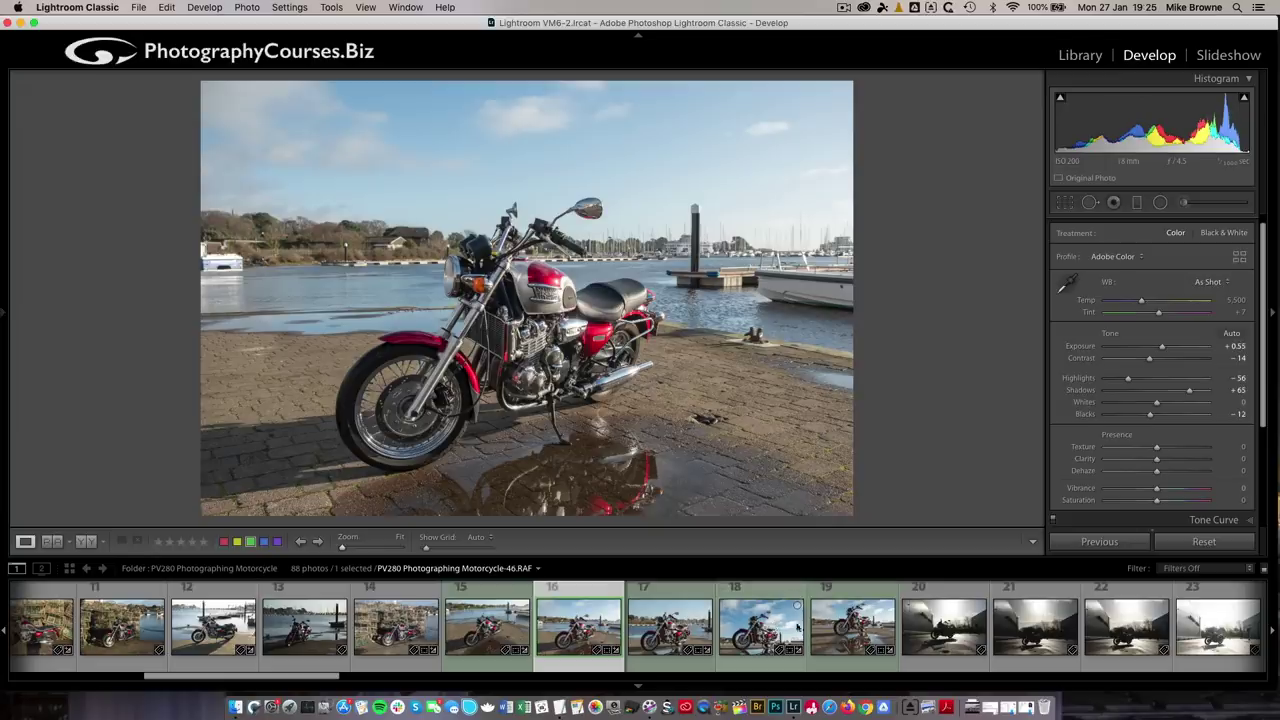
{"action": "left_click", "coordinate": [856, 634]}
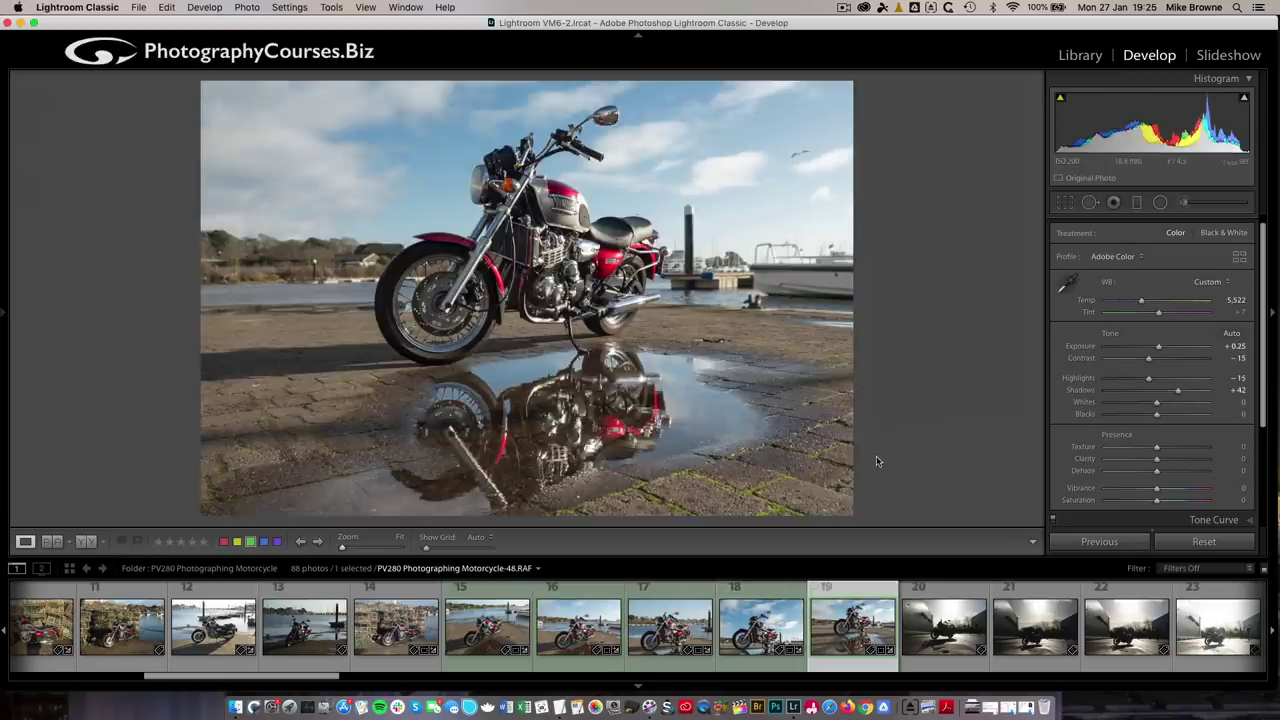
Try lowering Blacks to −14 on the puddle reflection photo, and reset Blacks to its default.
{"action": "left_click", "coordinate": [1157, 404], "text": "alt"}
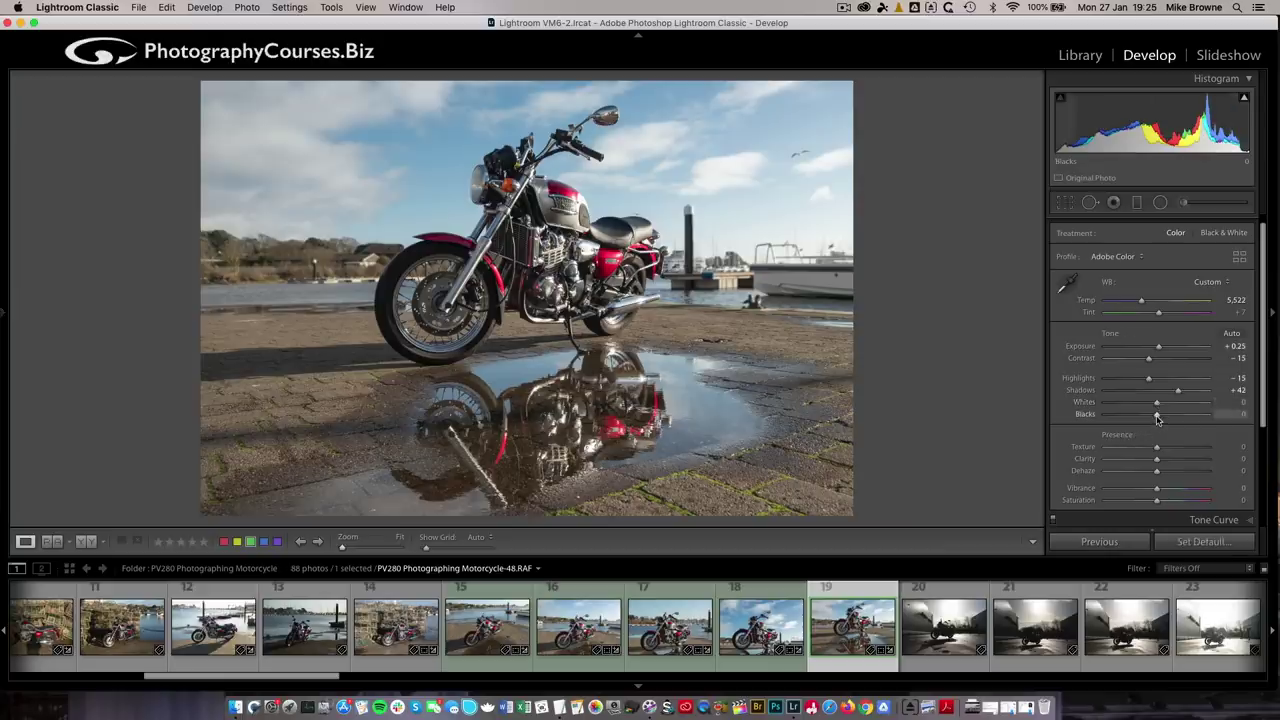
{"action": "left_click", "coordinate": [1157, 416], "text": "alt"}
{"action": "left_click_drag", "start_coordinate": [1157, 419], "coordinate": [1150, 417]}
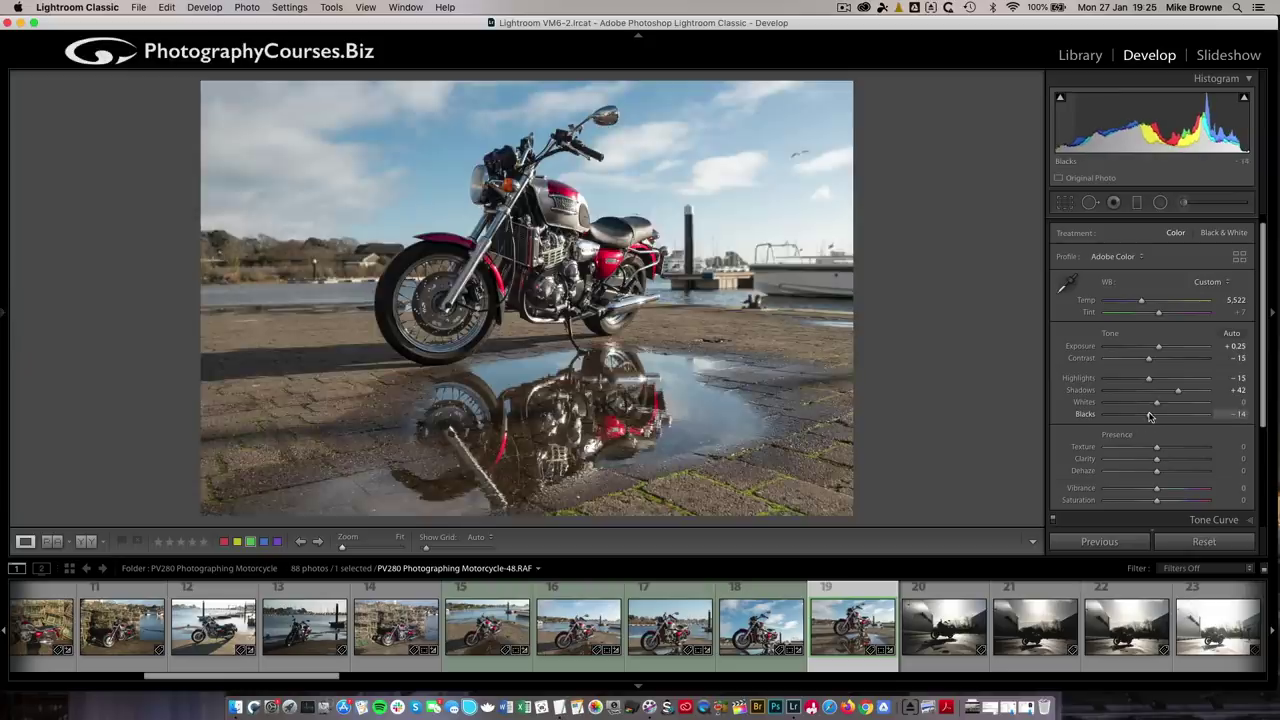
{"action": "double_click", "coordinate": [1083, 414]}
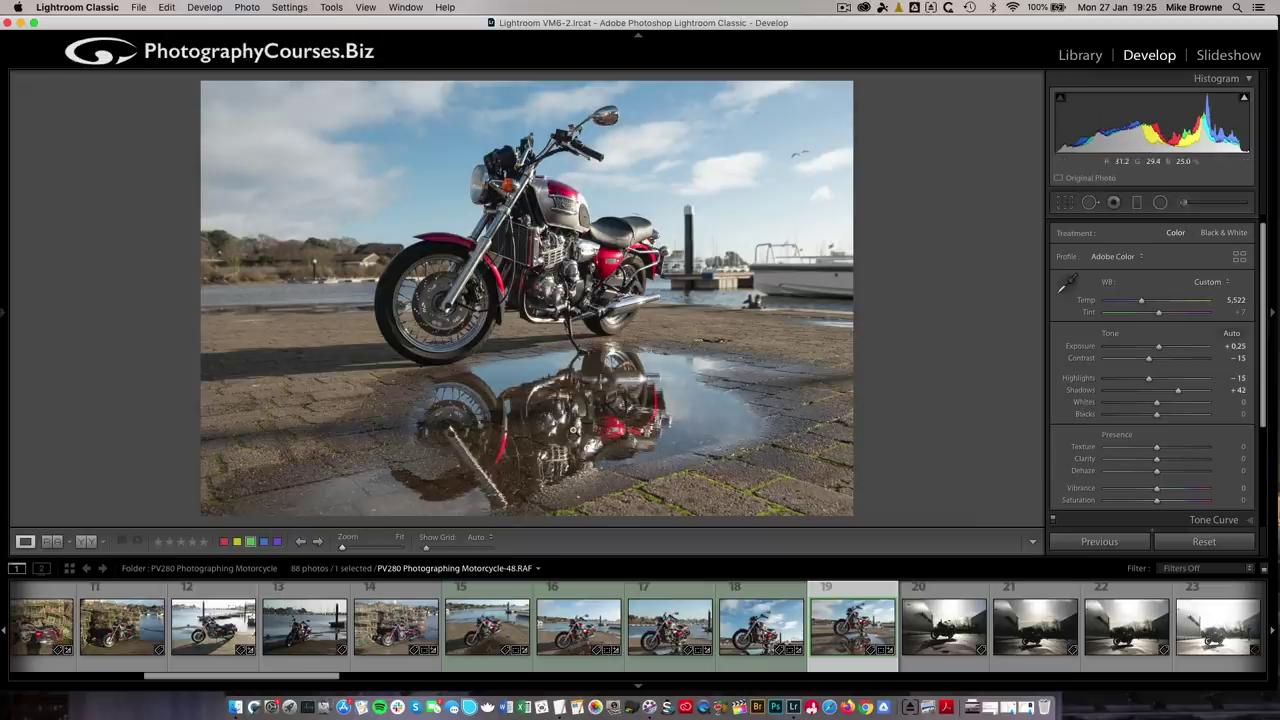
Select the existing Adjustment Brush edit on the motorcycle's reflection and compare the photo with brush adjustments off and on.
{"action": "left_click", "coordinate": [1183, 203]}
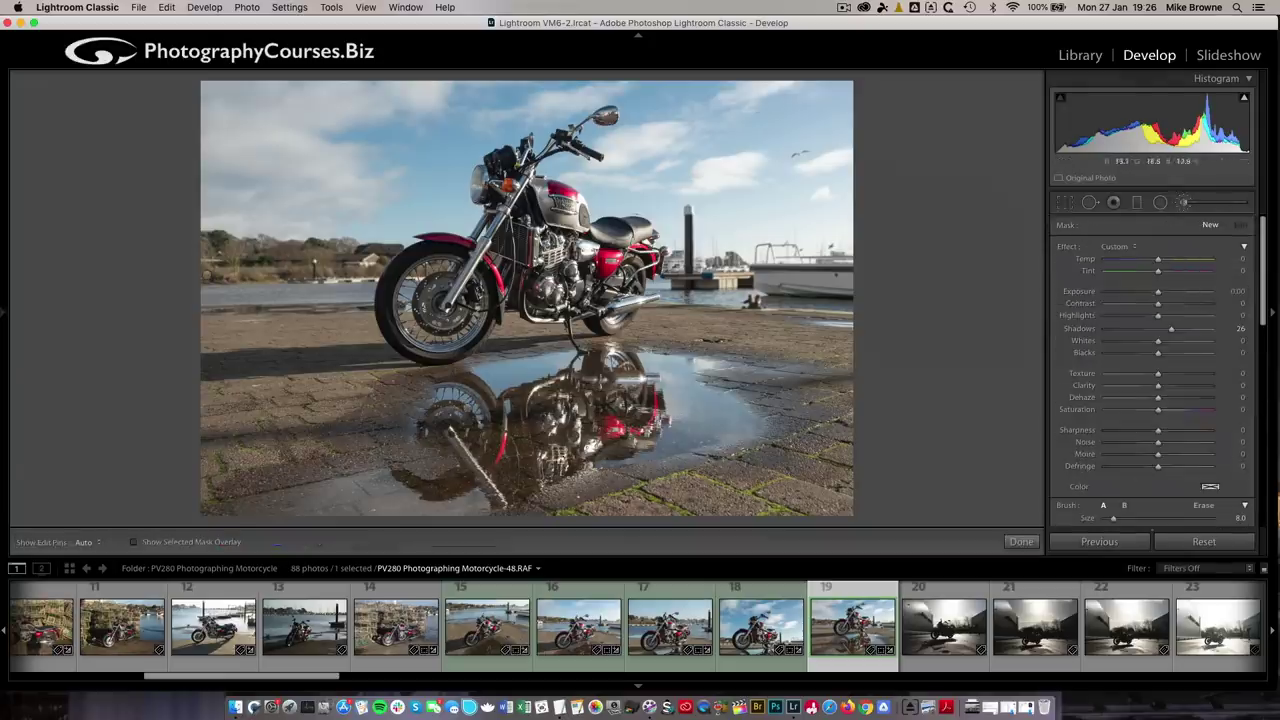
{"action": "left_click", "coordinate": [470, 409]}
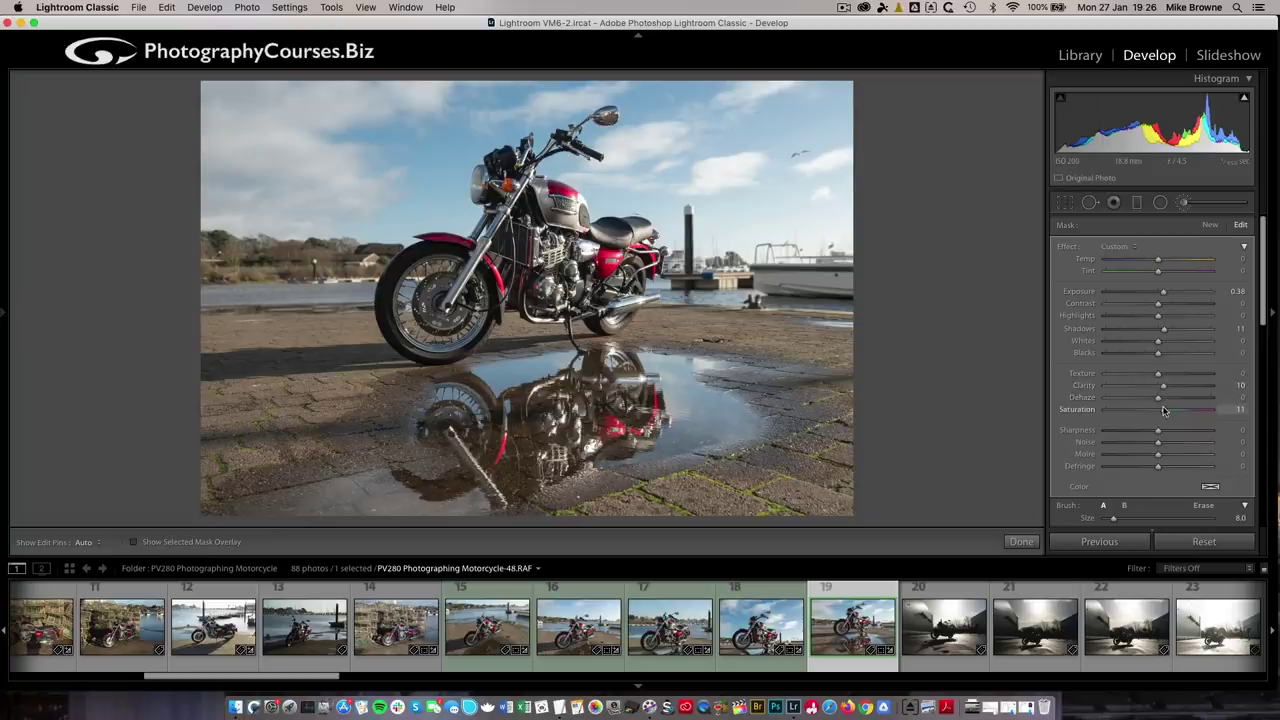
{"action": "scroll", "coordinate": [1103, 422], "scroll_direction": "down", "scroll_amount": 5}
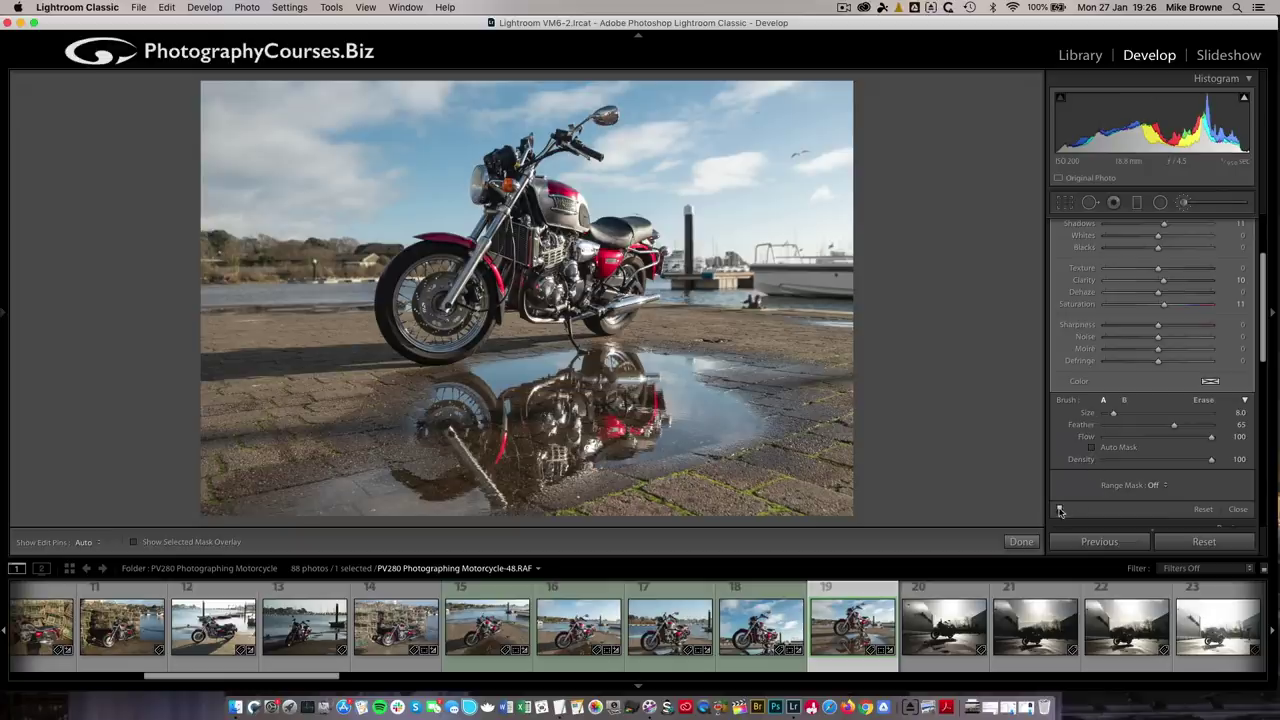
{"action": "left_click", "coordinate": [1061, 510]}
{"action": "left_click", "coordinate": [1061, 510]}
{"action": "left_click", "coordinate": [1061, 510]}
{"action": "left_click", "coordinate": [1061, 510]}
{"action": "left_click", "coordinate": [1061, 511]}
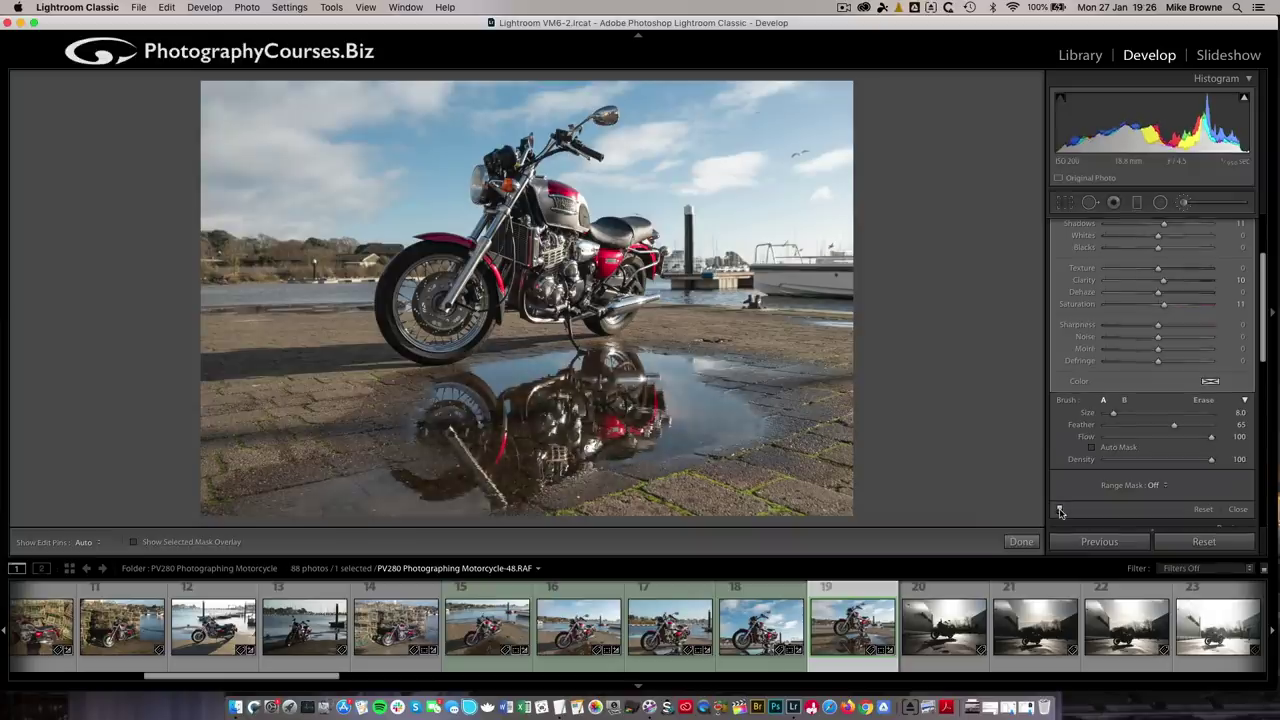
{"action": "left_click", "coordinate": [1061, 511]}
Browse the industrial-estate photos and open Copy 1 of Motorcycle-71.RAF, showing the motorcycle beside the metal container.
{"action": "scroll", "coordinate": [988, 624], "scroll_direction": "down", "scroll_amount": 10}
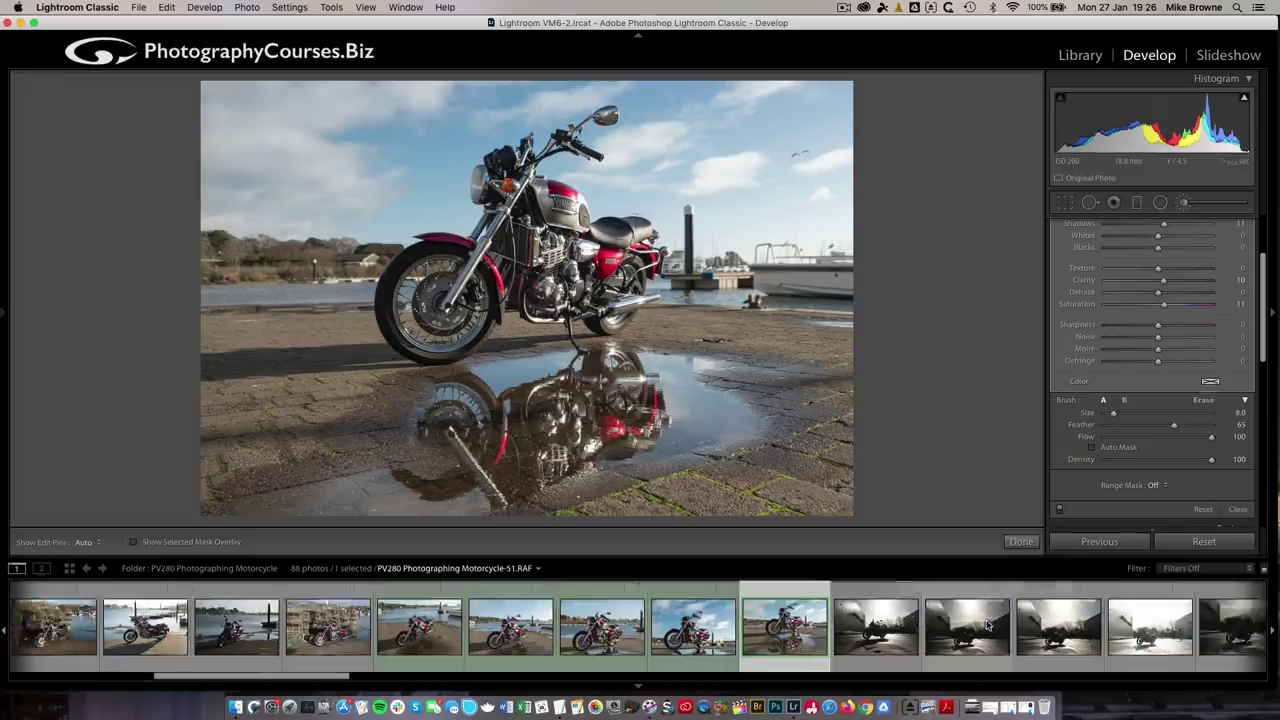
{"action": "scroll", "coordinate": [988, 624], "scroll_direction": "down", "scroll_amount": 10}
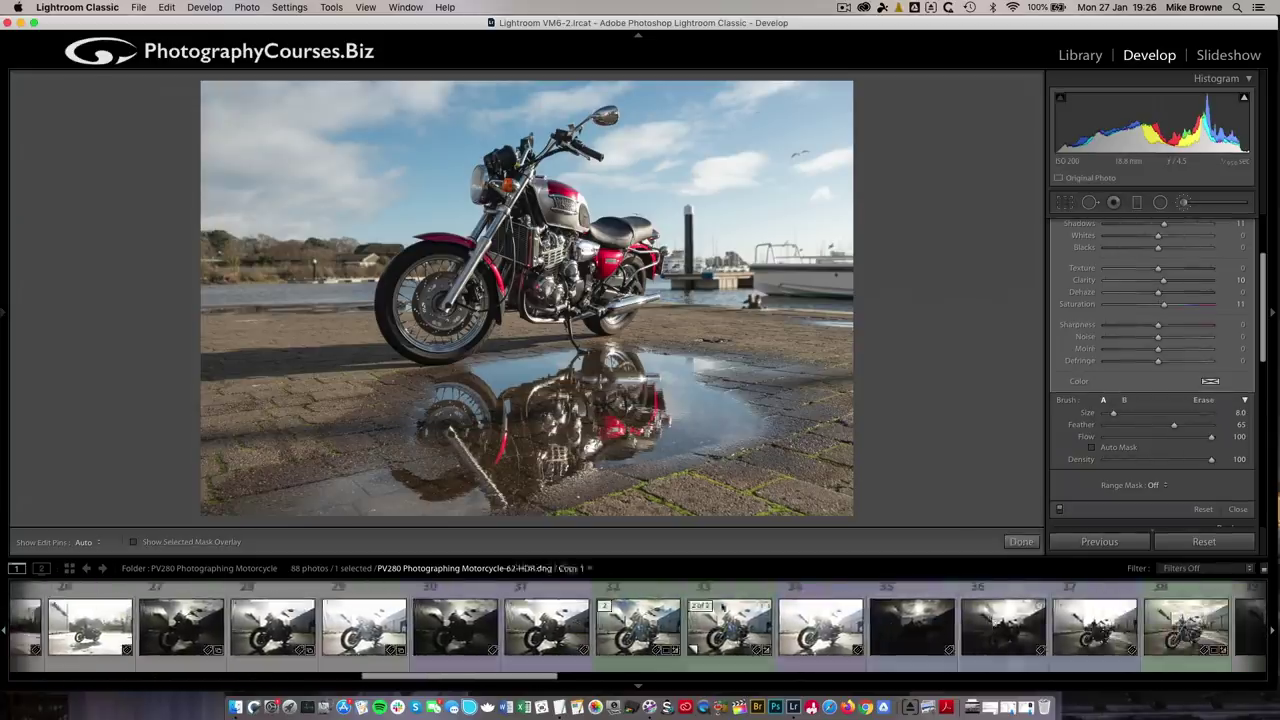
{"action": "left_click", "coordinate": [641, 630]}
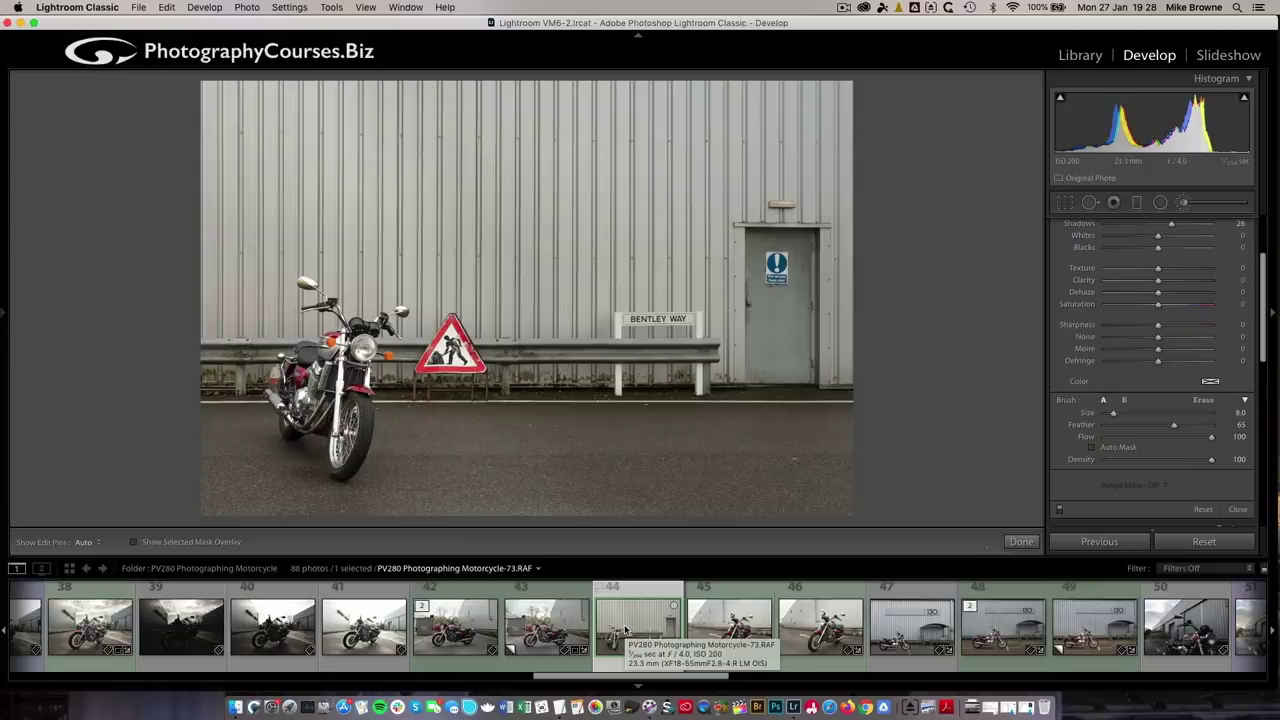
{"action": "left_click", "coordinate": [545, 628]}
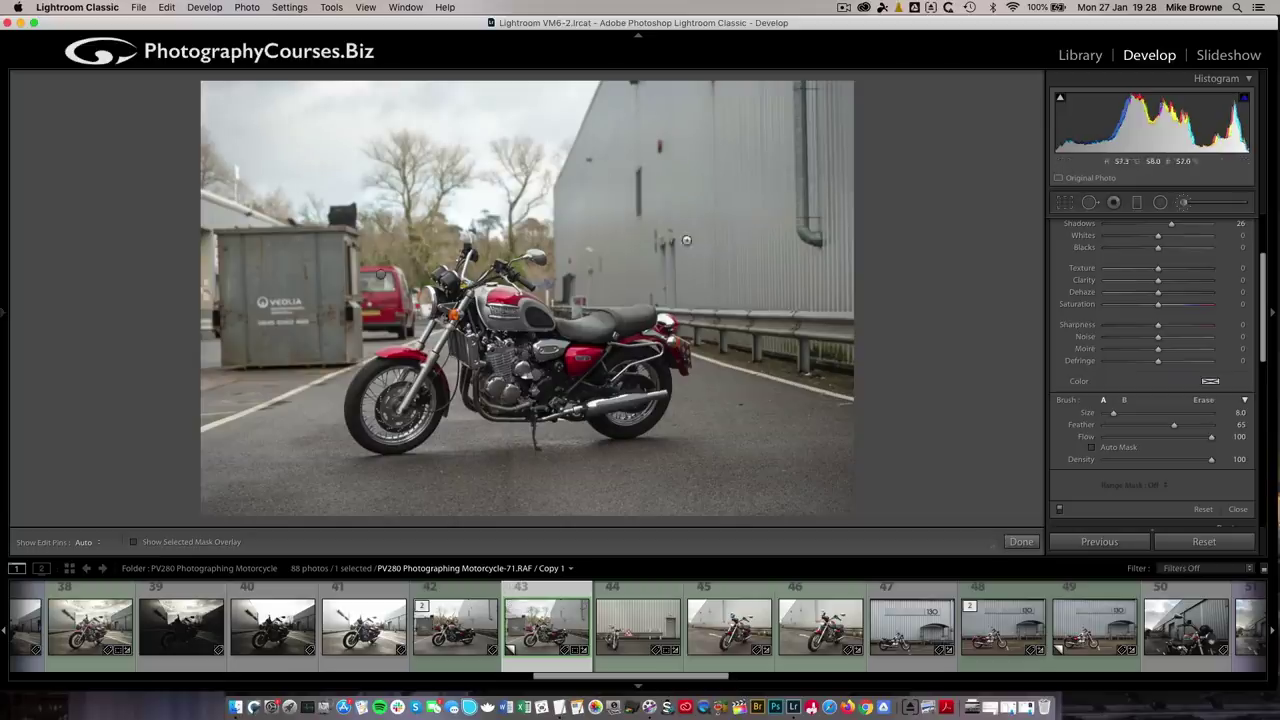
Close the Adjustment Brush and review the container photo's Basic tone and Vibrance settings.
{"action": "left_click", "coordinate": [1183, 202]}
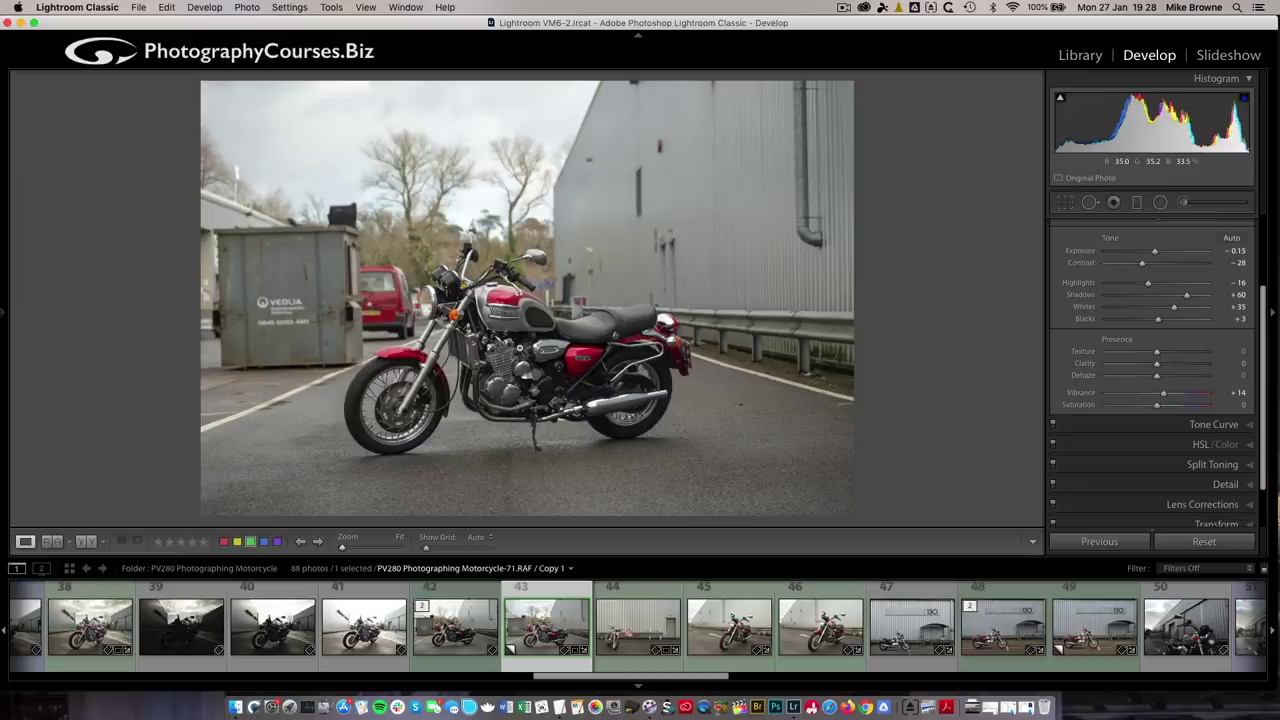
{"action": "scroll", "coordinate": [1164, 324], "scroll_direction": "up", "scroll_amount": 2}
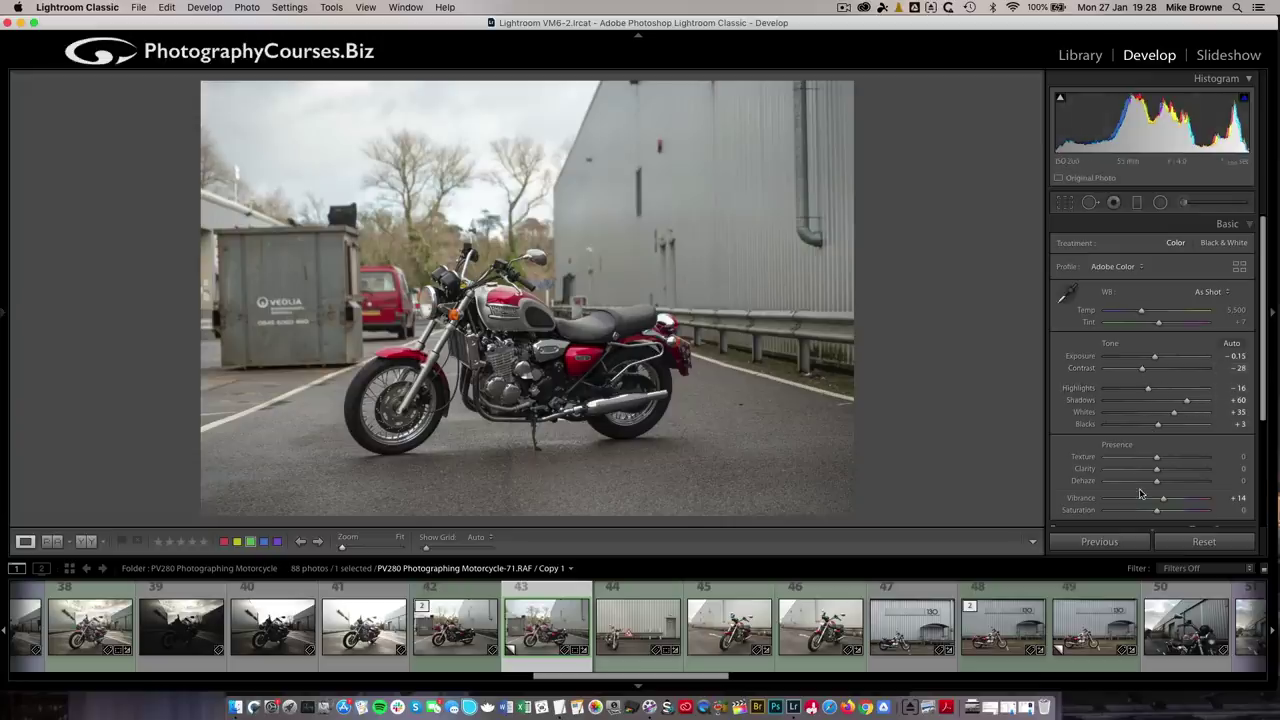
{"action": "scroll", "coordinate": [1139, 493], "scroll_direction": "down", "scroll_amount": 1}
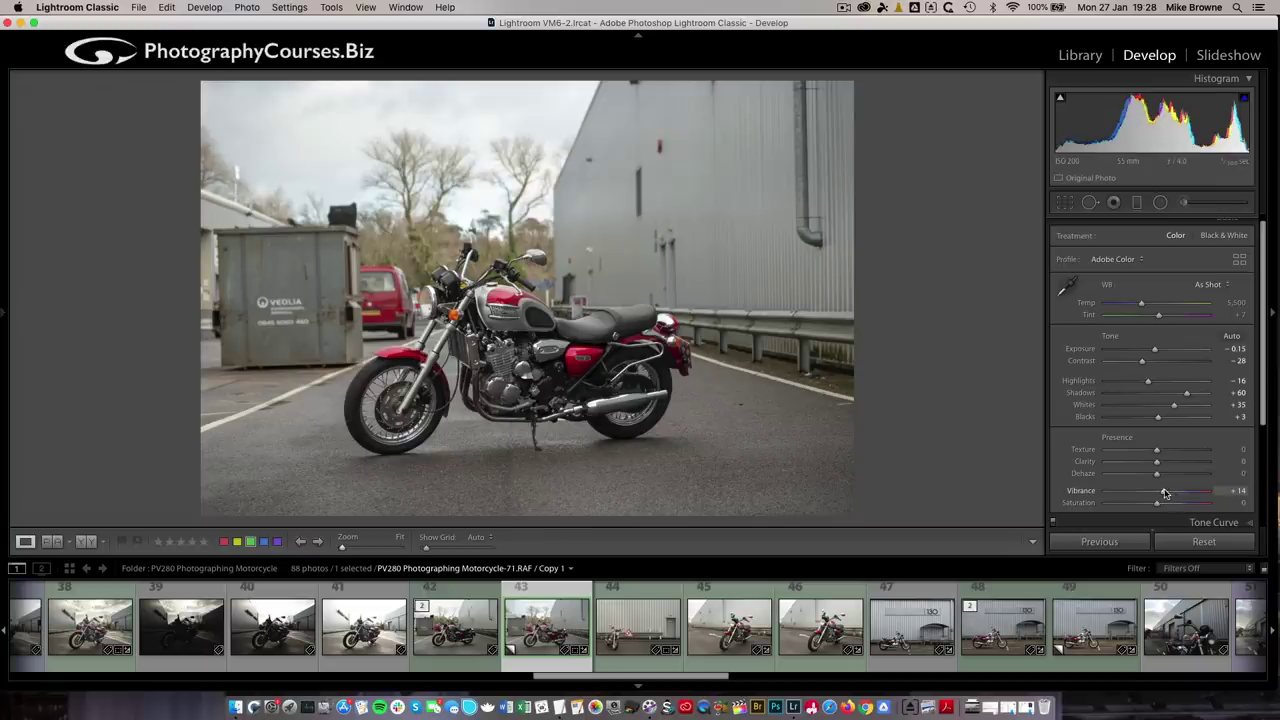
Select the existing Adjustment Brush mask covering the background behind the motorcycle and toggle its mask overlay.
{"action": "left_click", "coordinate": [1184, 203]}
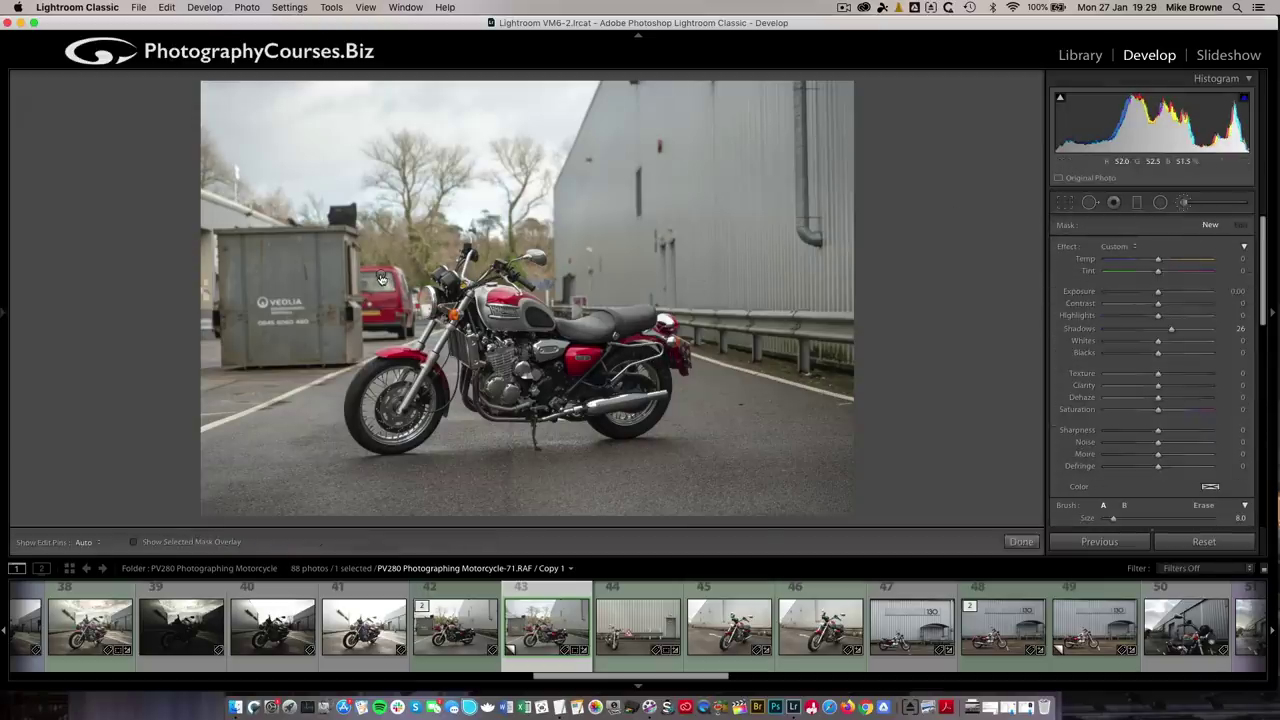
{"action": "mouse_move", "coordinate": [381, 279]}
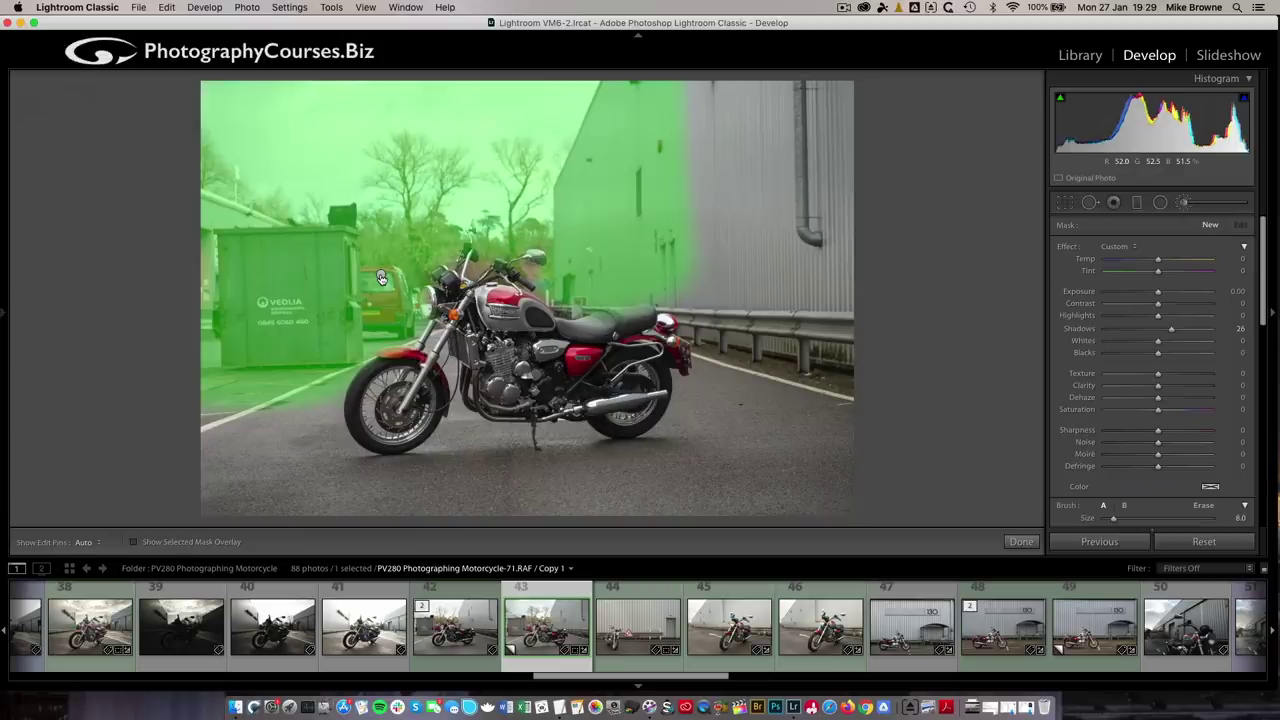
{"action": "left_click", "coordinate": [381, 278]}
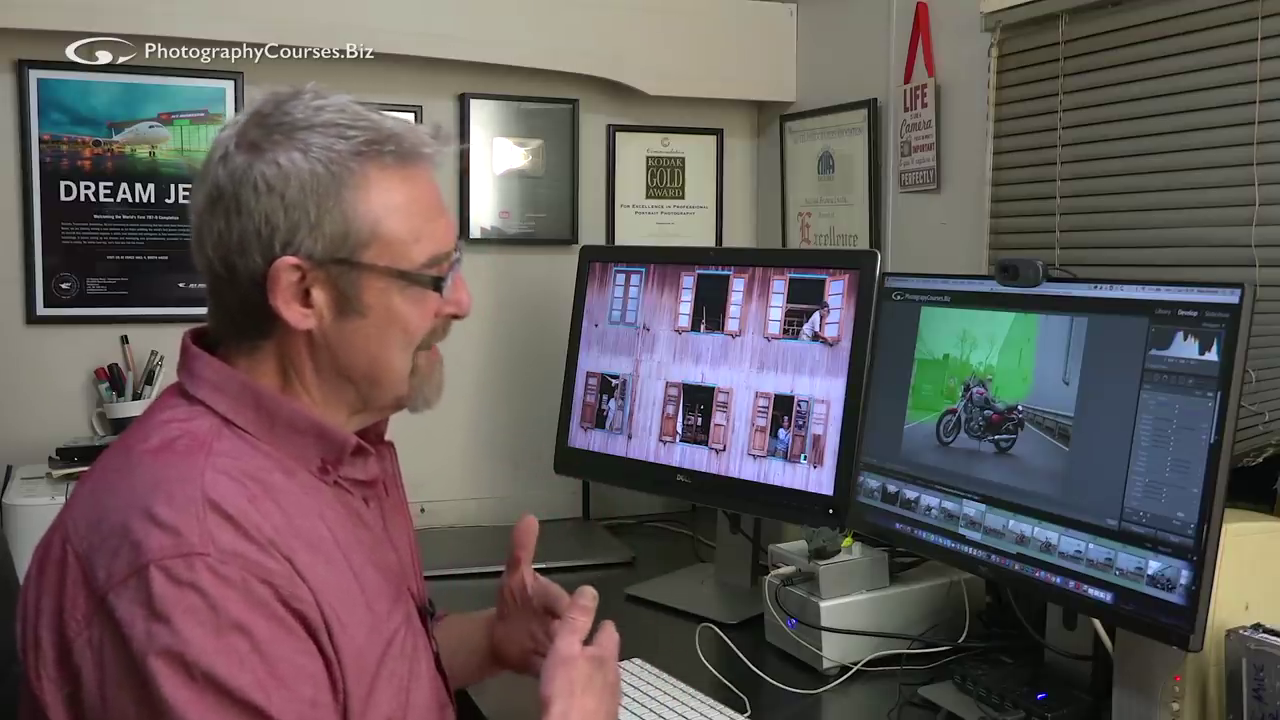
{"action": "key", "text": "o"}
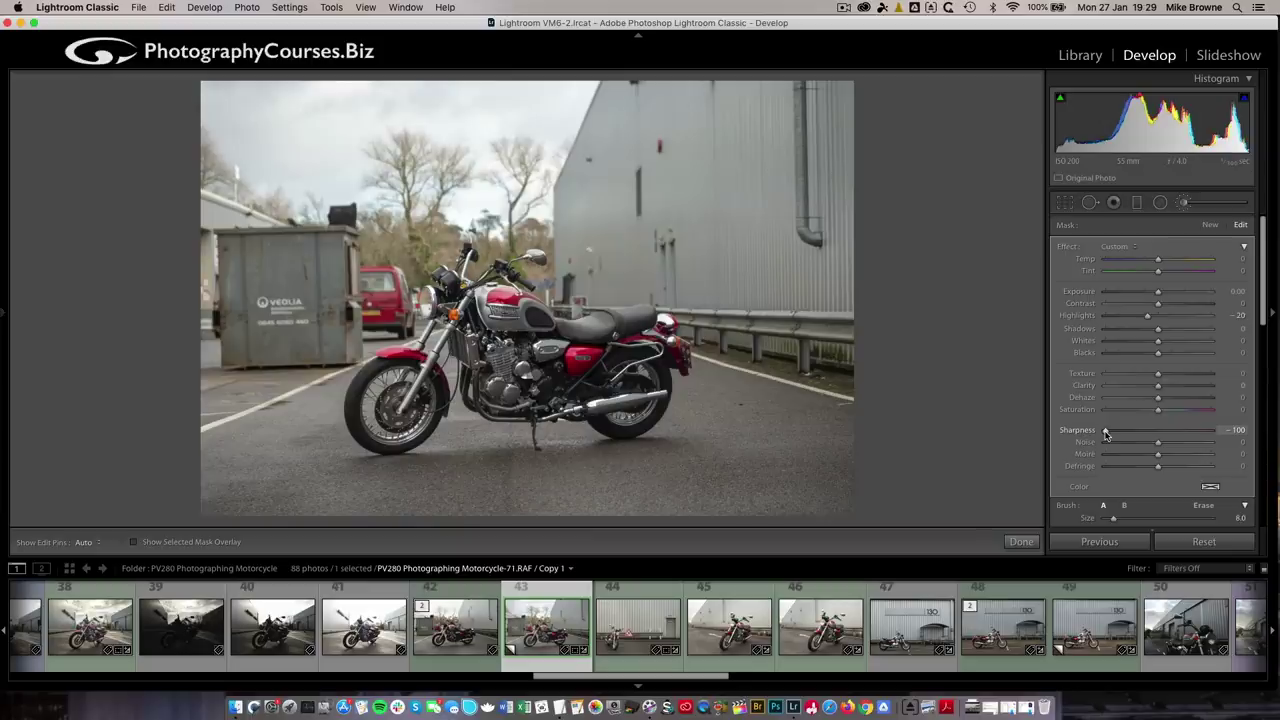
Compare the container photo with the background's brush adjustments turned off and on several times.
{"action": "scroll", "coordinate": [1095, 496], "scroll_direction": "down", "scroll_amount": 3}
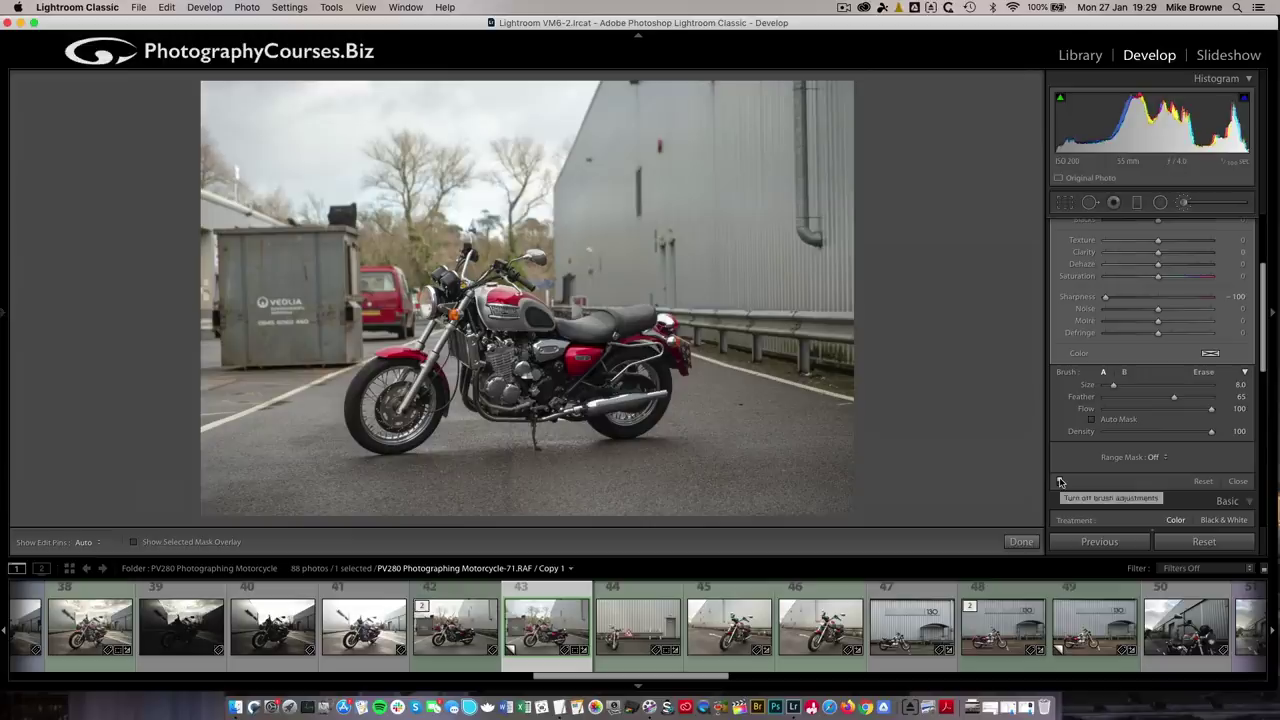
{"action": "left_click", "coordinate": [1061, 482]}
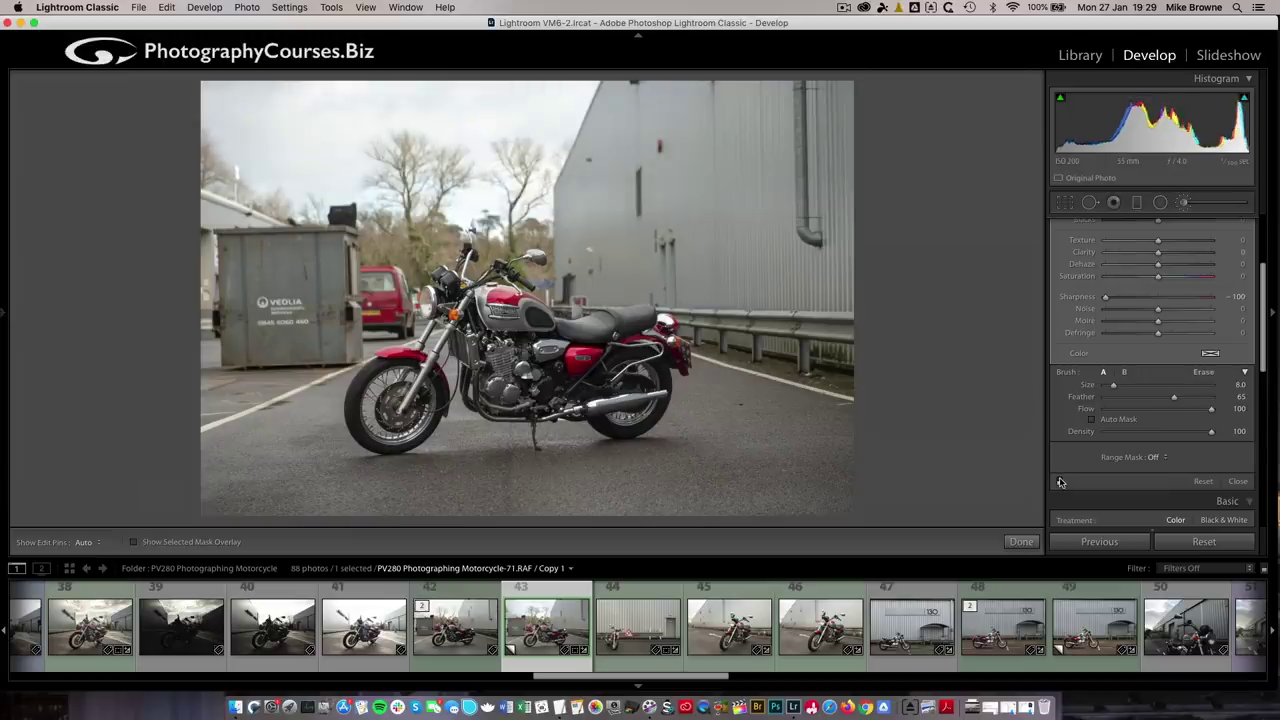
{"action": "left_click", "coordinate": [1061, 482]}
{"action": "left_click", "coordinate": [1061, 482]}
{"action": "left_click", "coordinate": [1061, 482]}
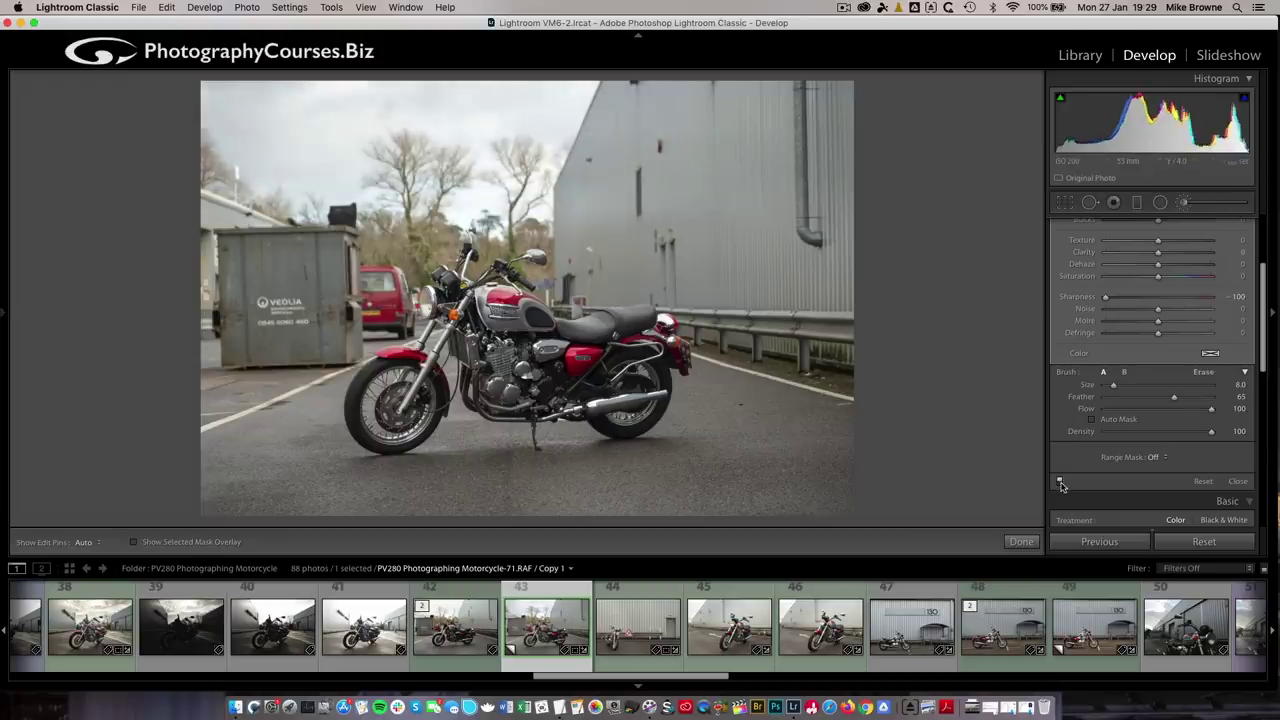
{"action": "left_click", "coordinate": [1061, 482]}
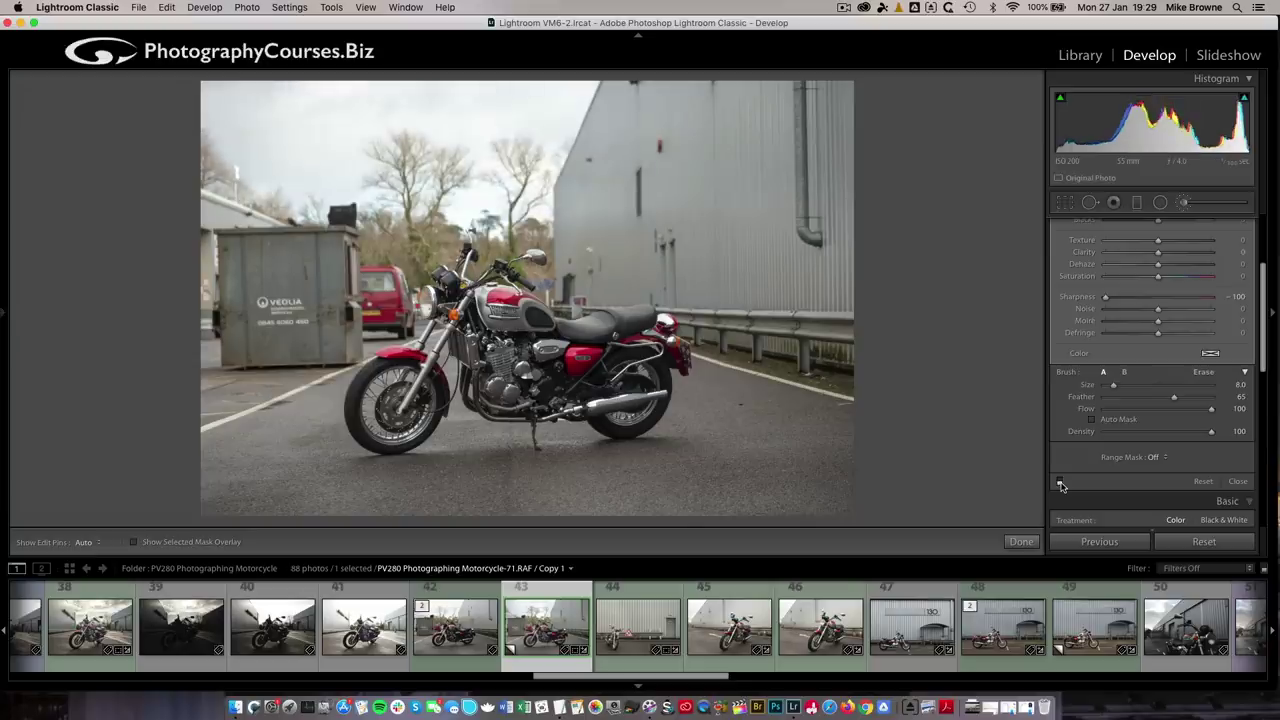
{"action": "left_click", "coordinate": [1061, 482]}
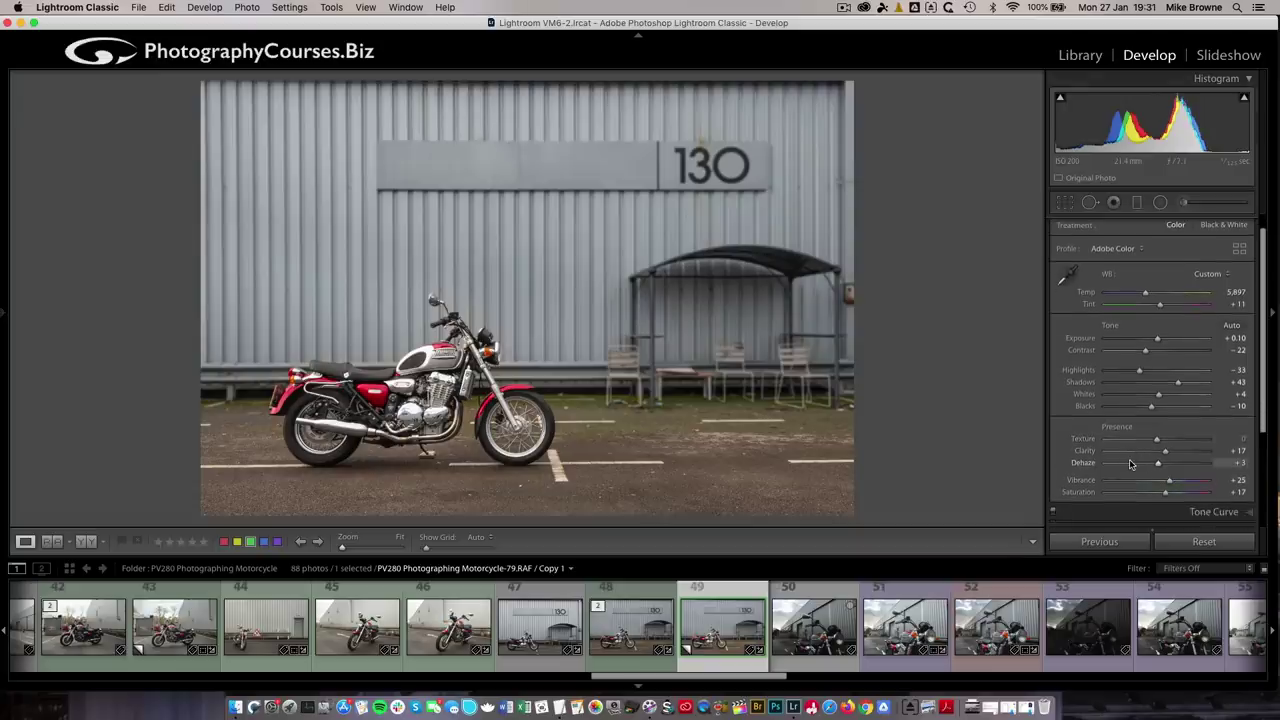
Compare the photo of the motorcycle by the 130 building with its Transform corrections off and on, and reopen the Basic settings.
{"action": "left_click", "coordinate": [1197, 545]}
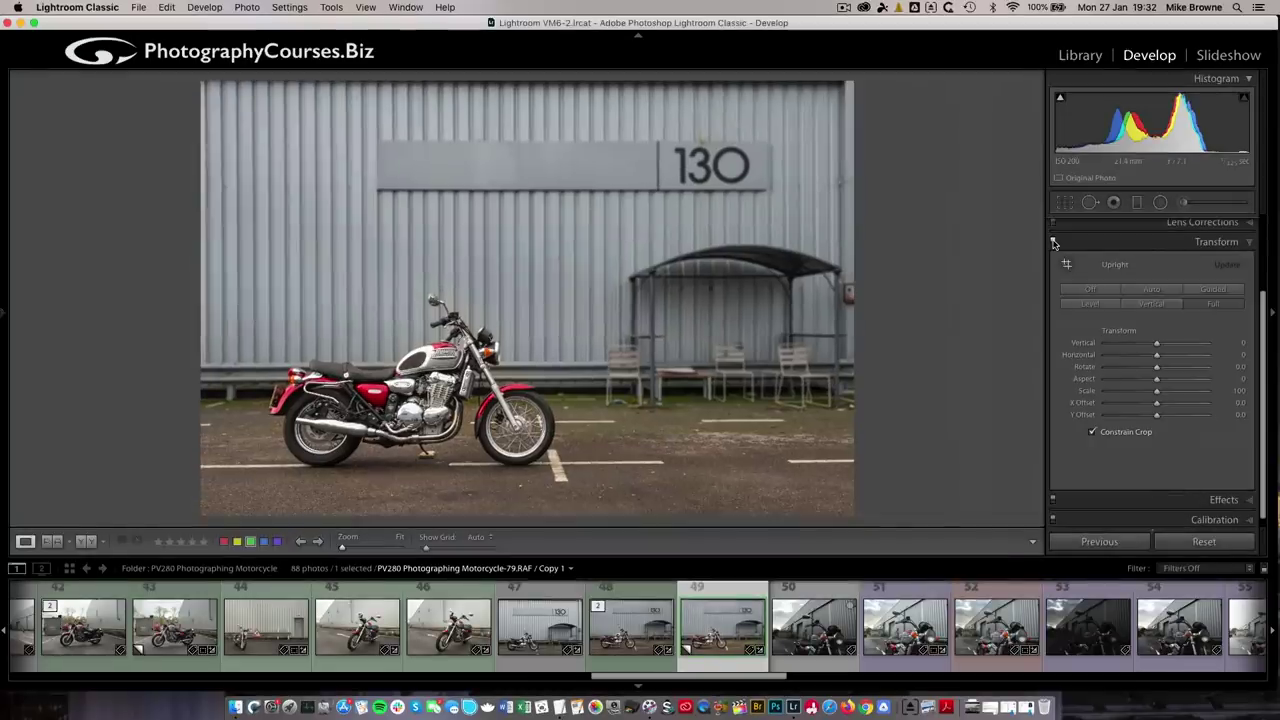
{"action": "left_click", "coordinate": [1052, 242]}
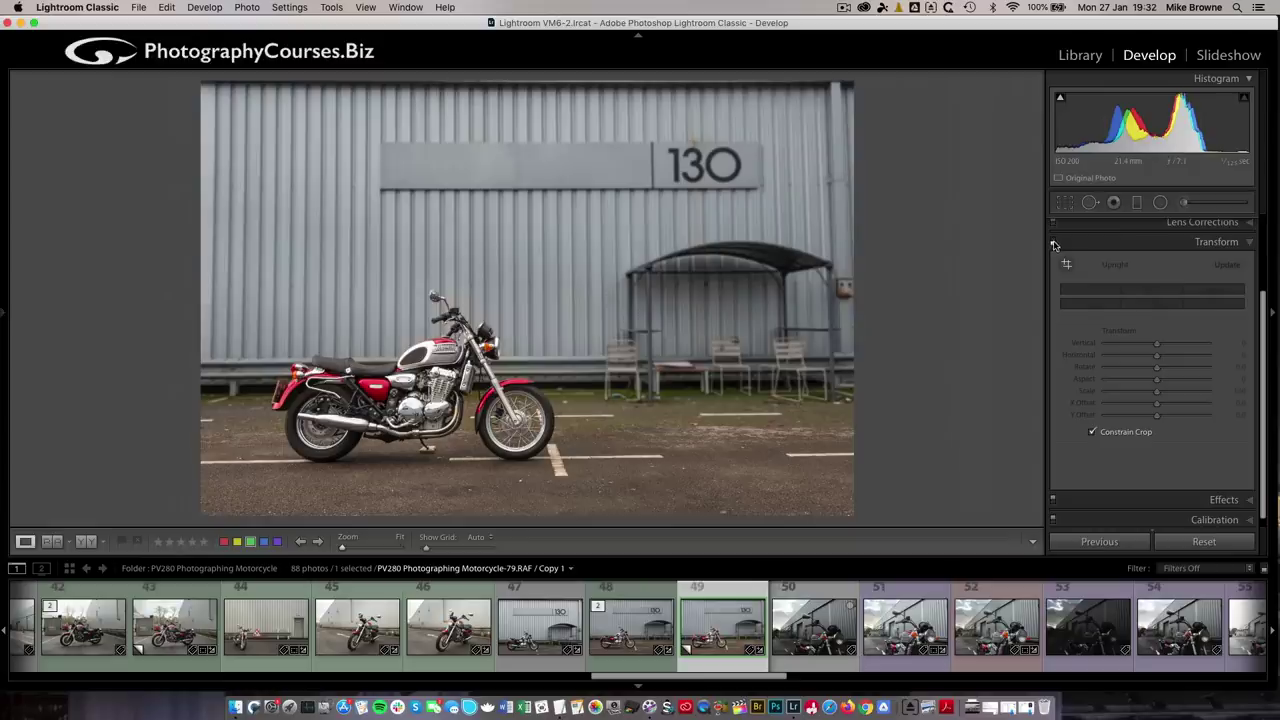
{"action": "left_click", "coordinate": [1052, 242]}
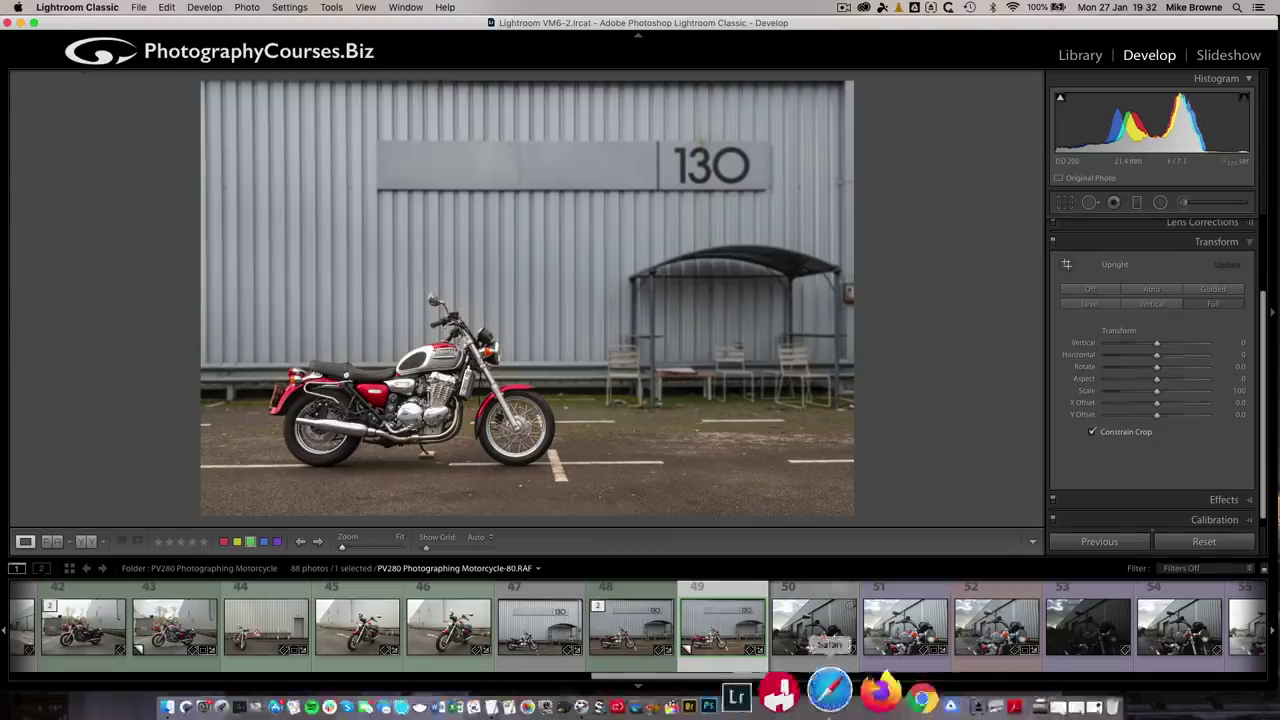
{"action": "scroll", "coordinate": [1236, 452], "scroll_direction": "up", "scroll_amount": 3}
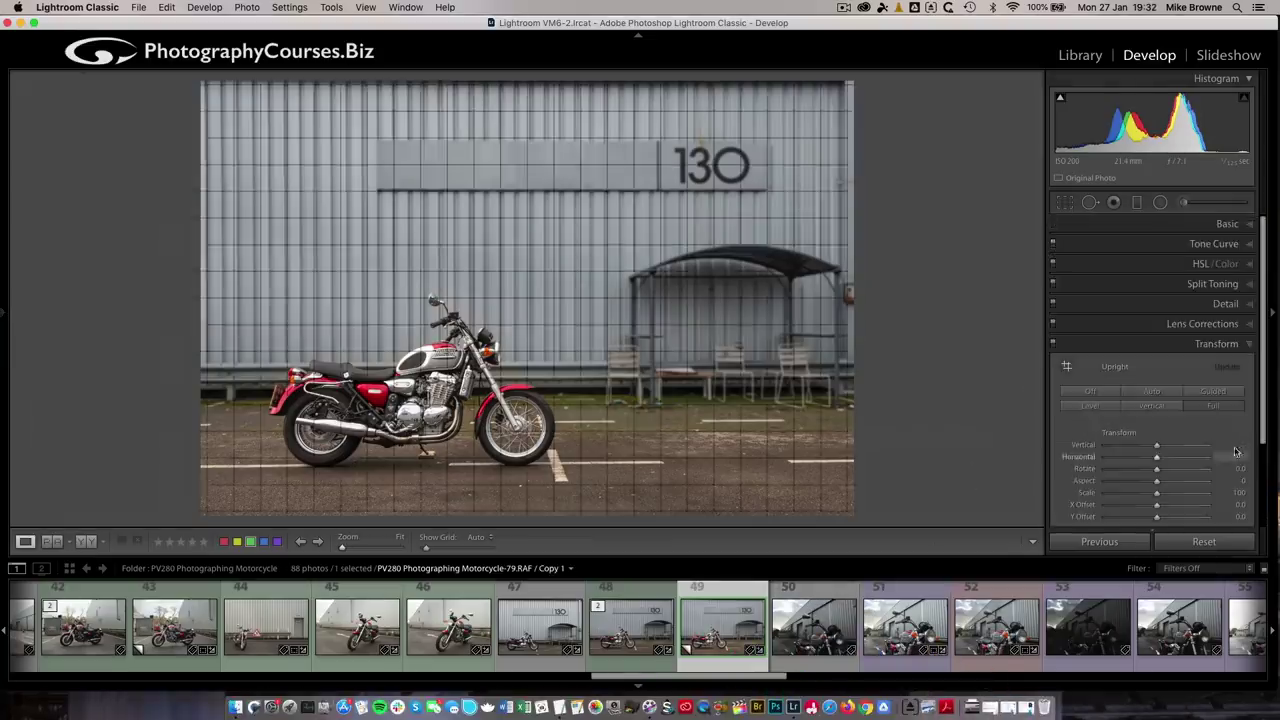
{"action": "left_click", "coordinate": [1222, 223]}
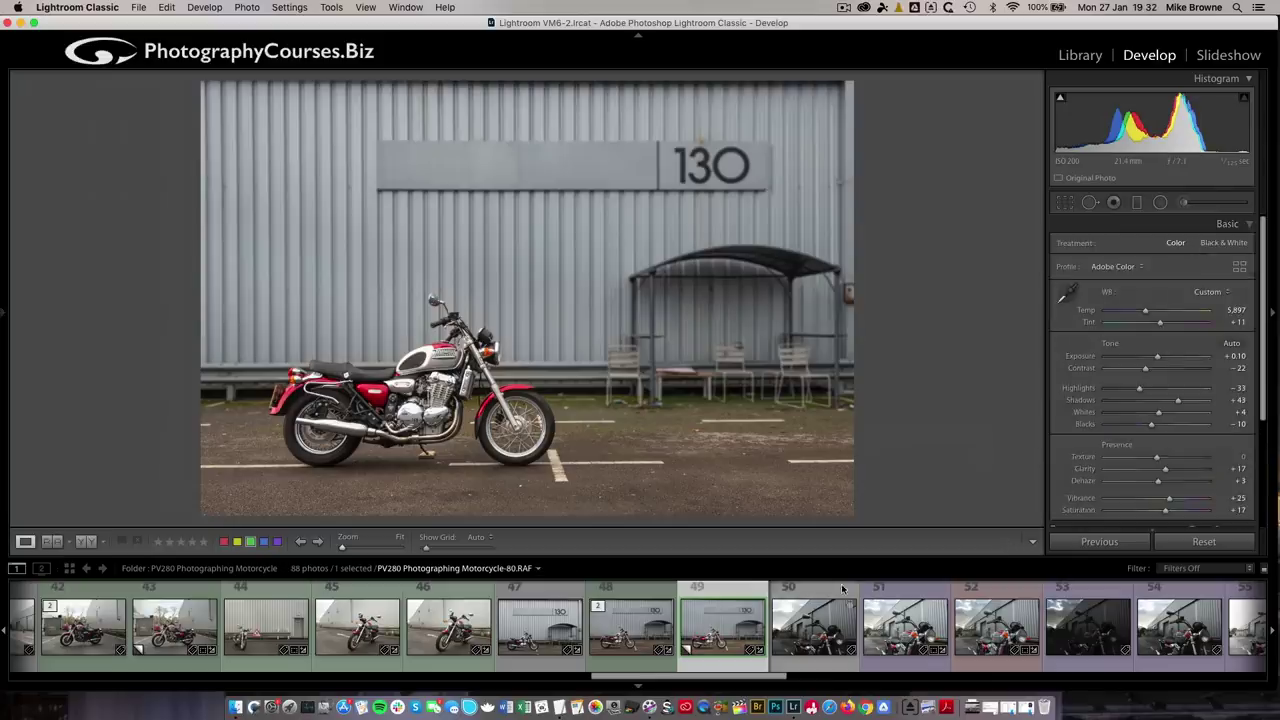
Browse forward to the motorcycle close-ups and open the red-labelled Motorcycle-81-HDR.dng.
{"action": "scroll", "coordinate": [818, 640], "scroll_direction": "right", "scroll_amount": 5}
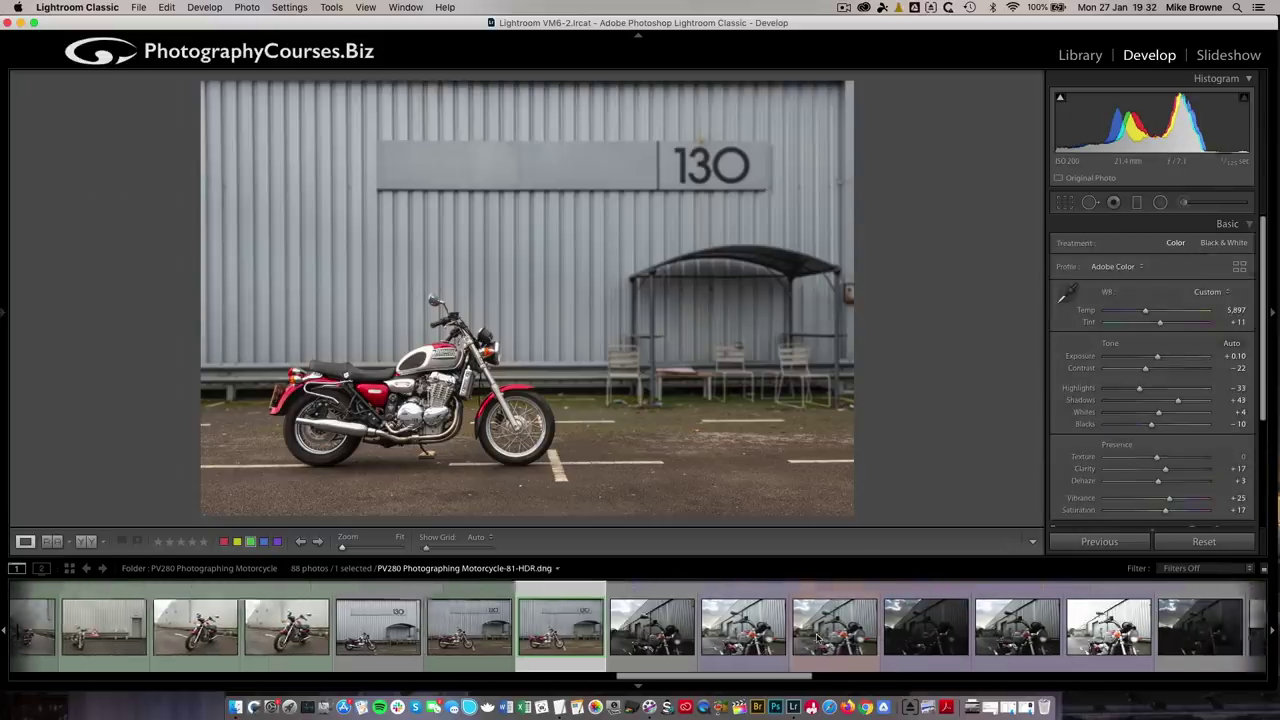
{"action": "left_click", "coordinate": [750, 635]}
{"action": "scroll", "coordinate": [749, 635], "scroll_direction": "right", "scroll_amount": 2}
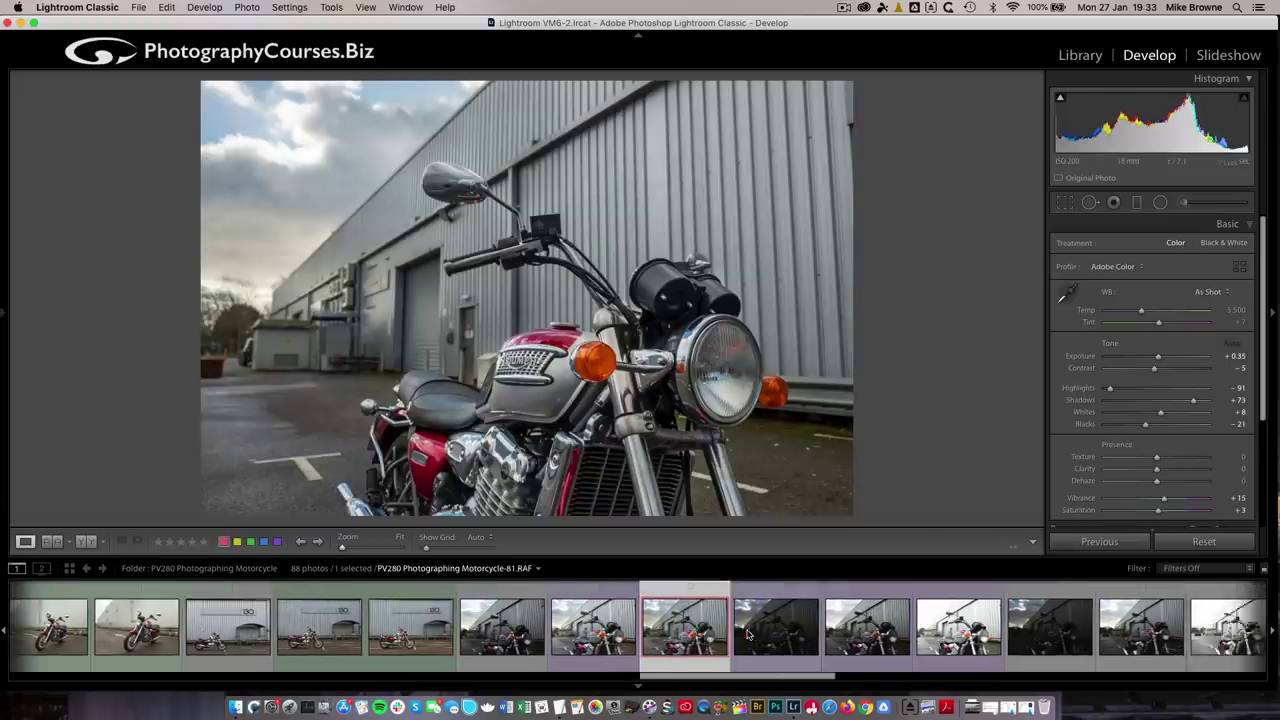
{"action": "scroll", "coordinate": [749, 635], "scroll_direction": "left", "scroll_amount": 1}
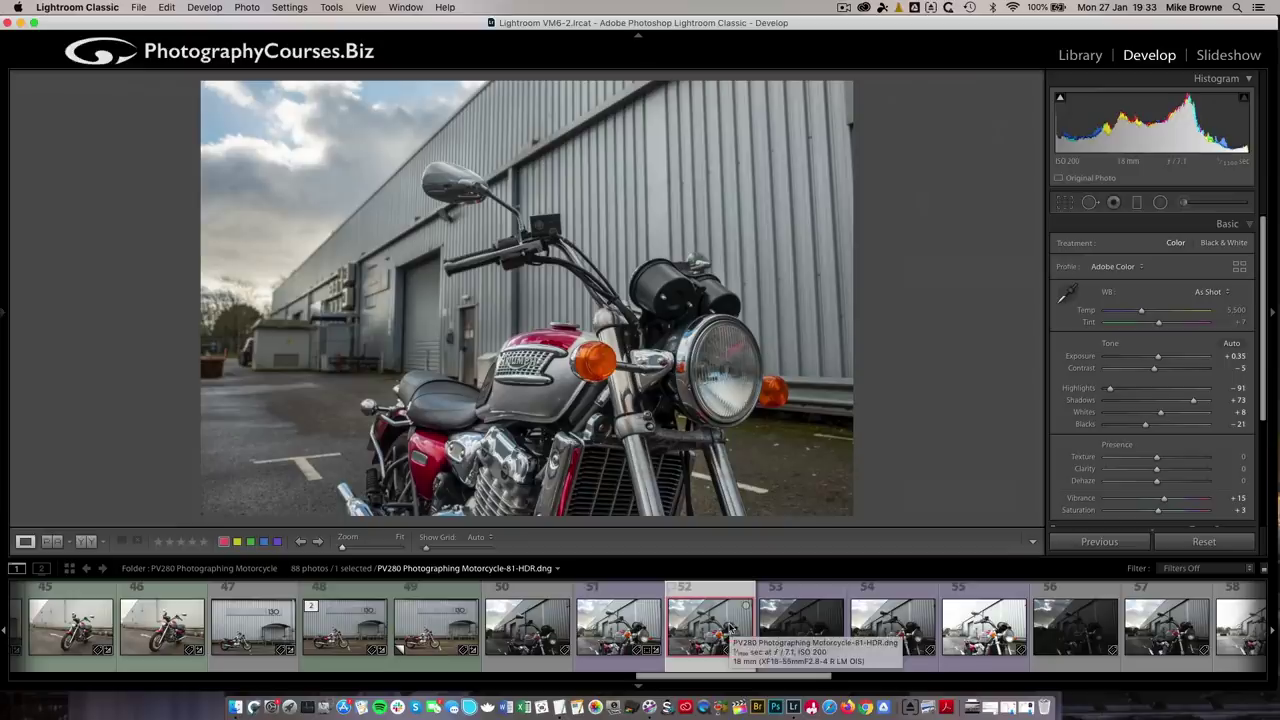
View the dark, middle and bright bracketed exposures of the motorcycle close-up and return to the red-labelled HDR photo.
{"action": "left_click", "coordinate": [795, 628]}
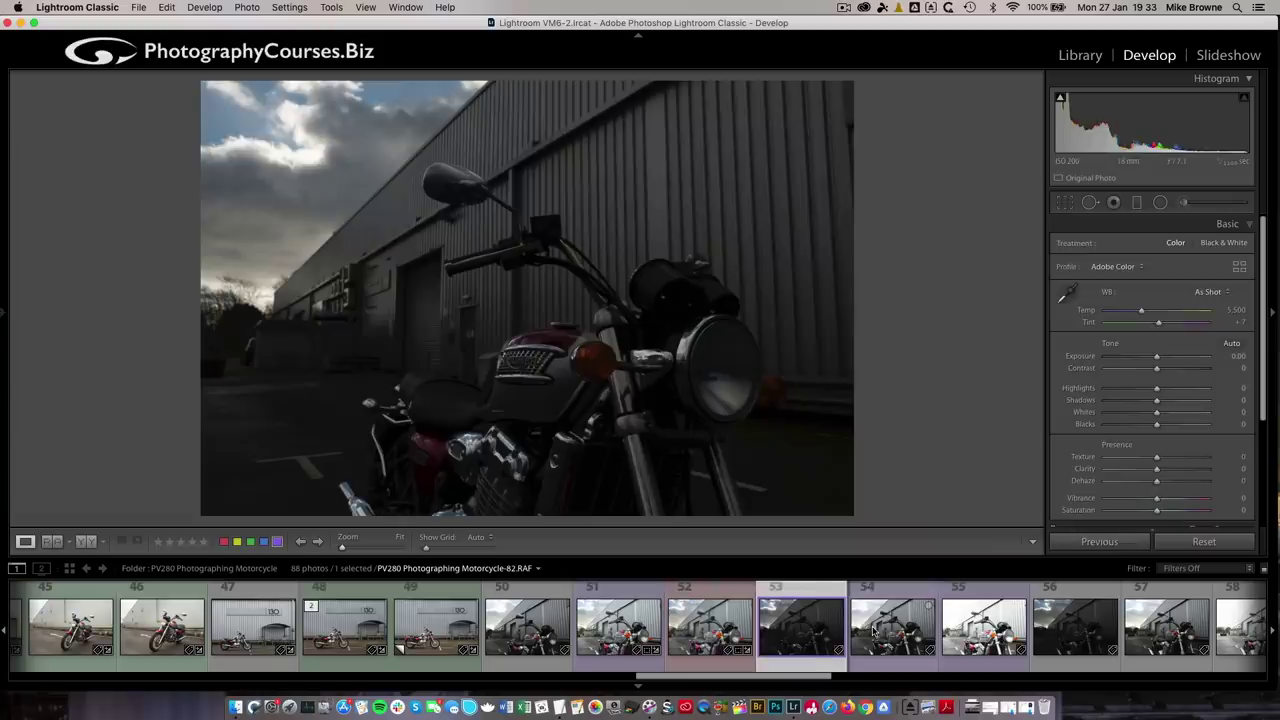
{"action": "left_click", "coordinate": [872, 632]}
{"action": "left_click", "coordinate": [886, 632]}
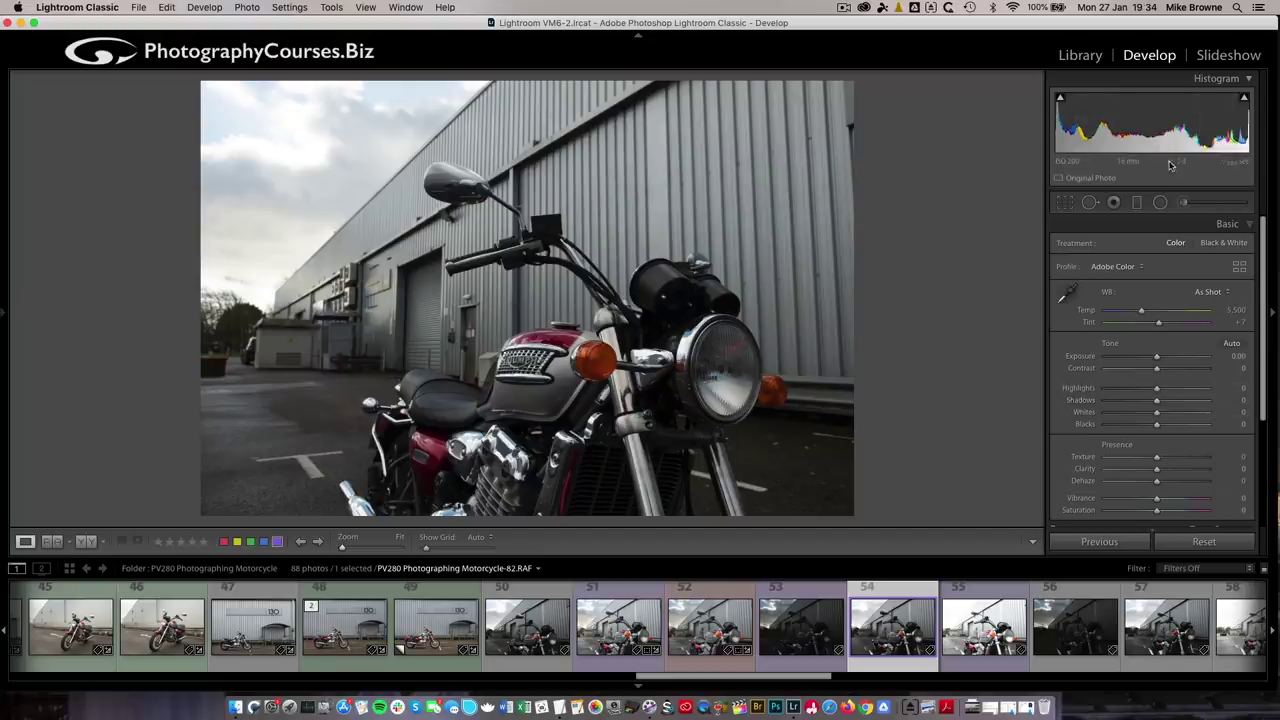
{"action": "left_click", "coordinate": [810, 636]}
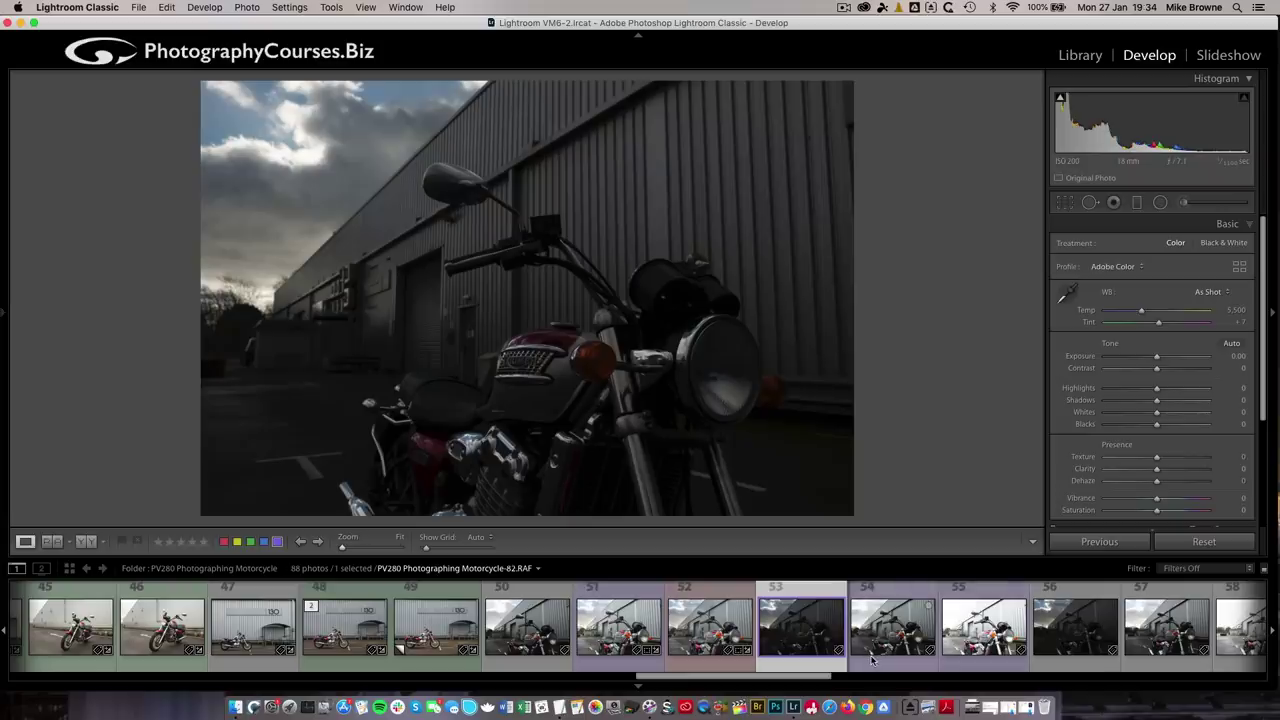
{"action": "left_click", "coordinate": [975, 640]}
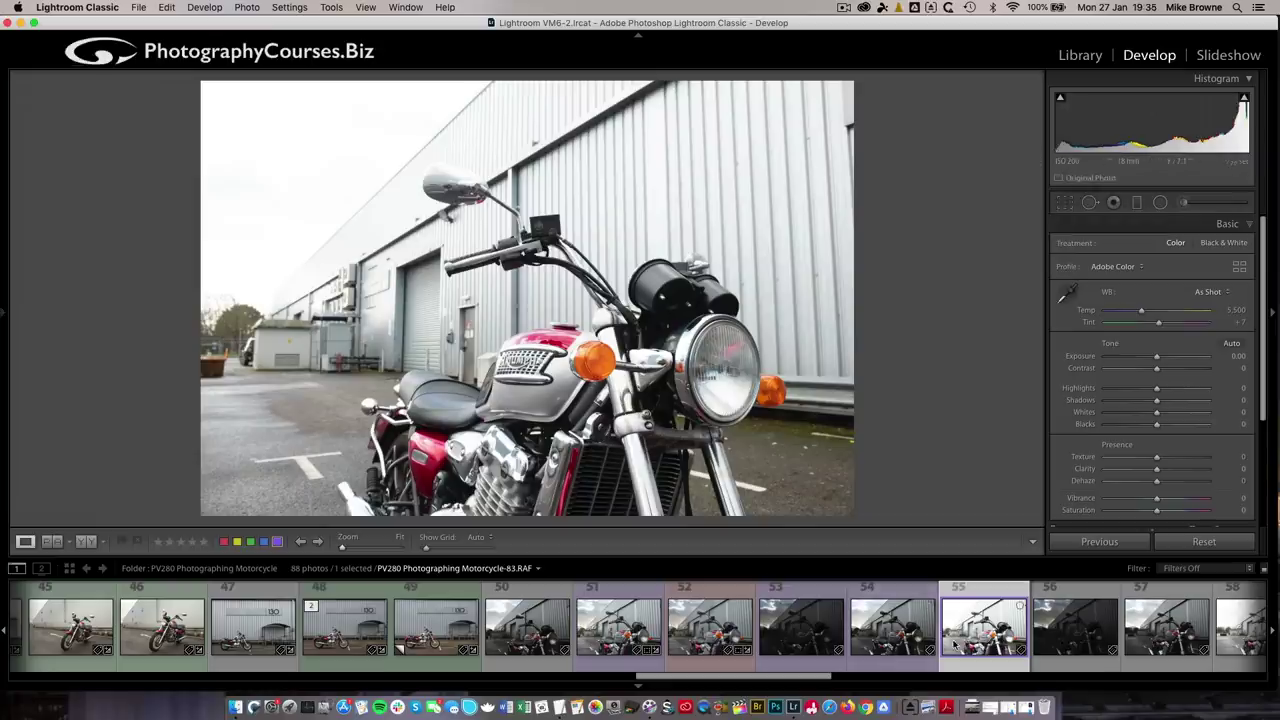
{"action": "left_click", "coordinate": [727, 637]}
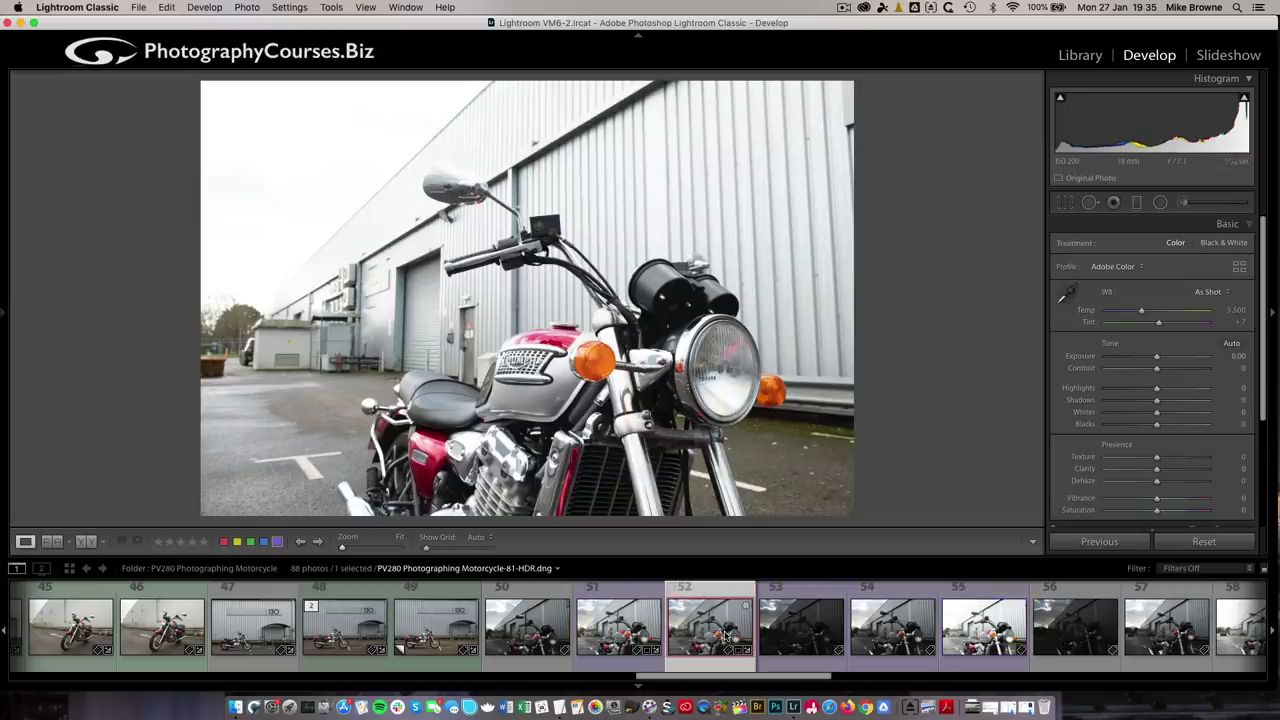
Merge the three bracketed motorcycle exposures to HDR with Auto Align, Auto Settings and Medium deghosting.
{"action": "left_click", "coordinate": [818, 634]}
{"action": "left_click", "coordinate": [968, 628], "text": "shift"}
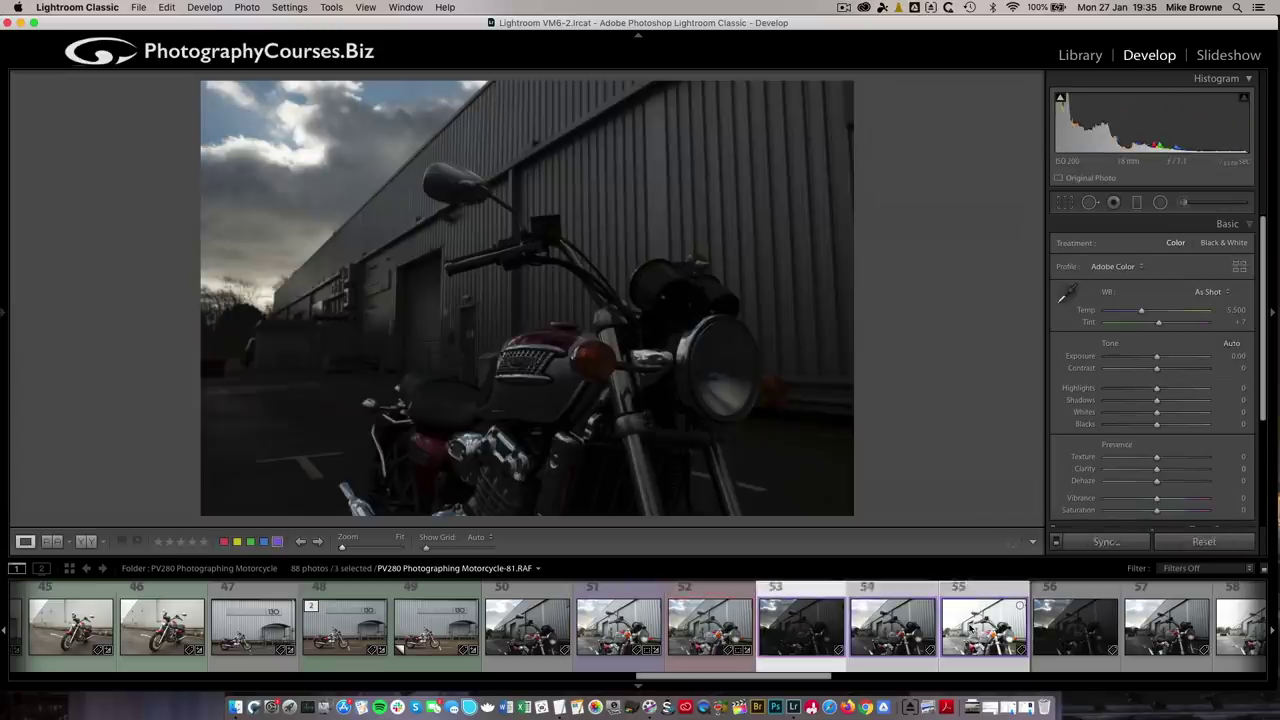
{"action": "right_click", "coordinate": [968, 628]}
{"action": "mouse_move", "coordinate": [968, 623]}
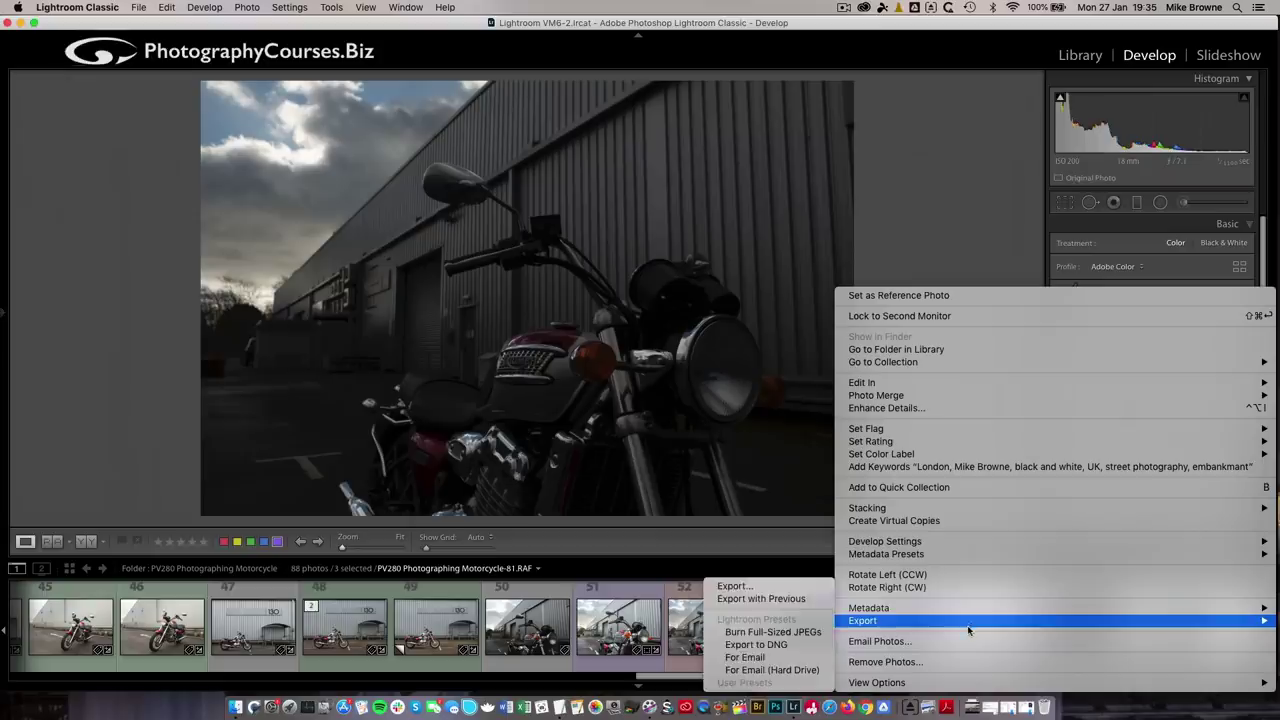
{"action": "mouse_move", "coordinate": [905, 396]}
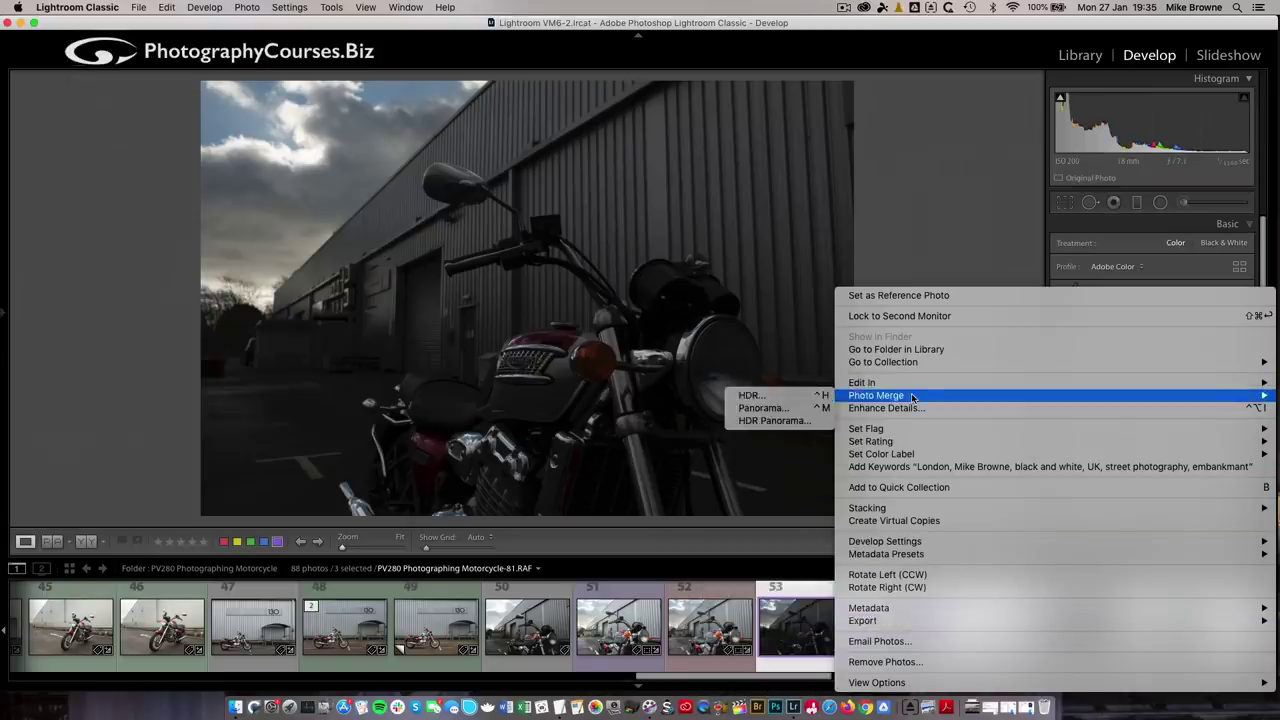
{"action": "left_click", "coordinate": [819, 396]}
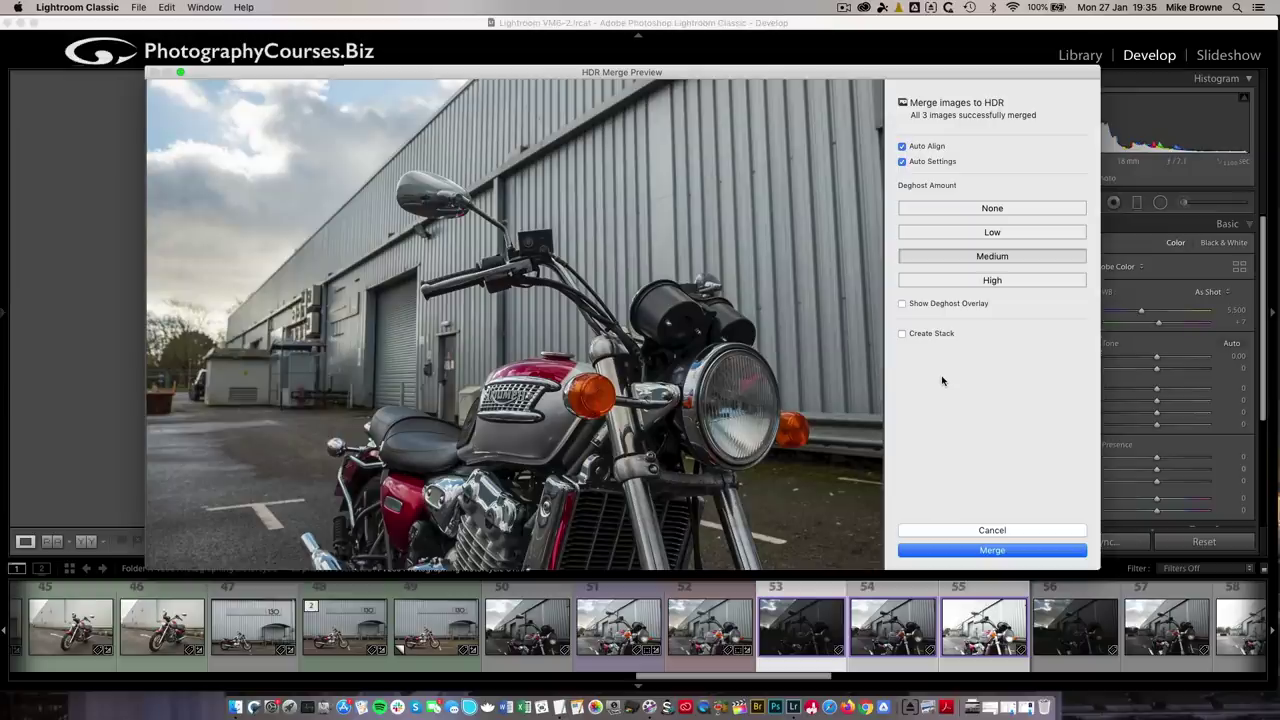
{"action": "left_click", "coordinate": [1010, 553]}
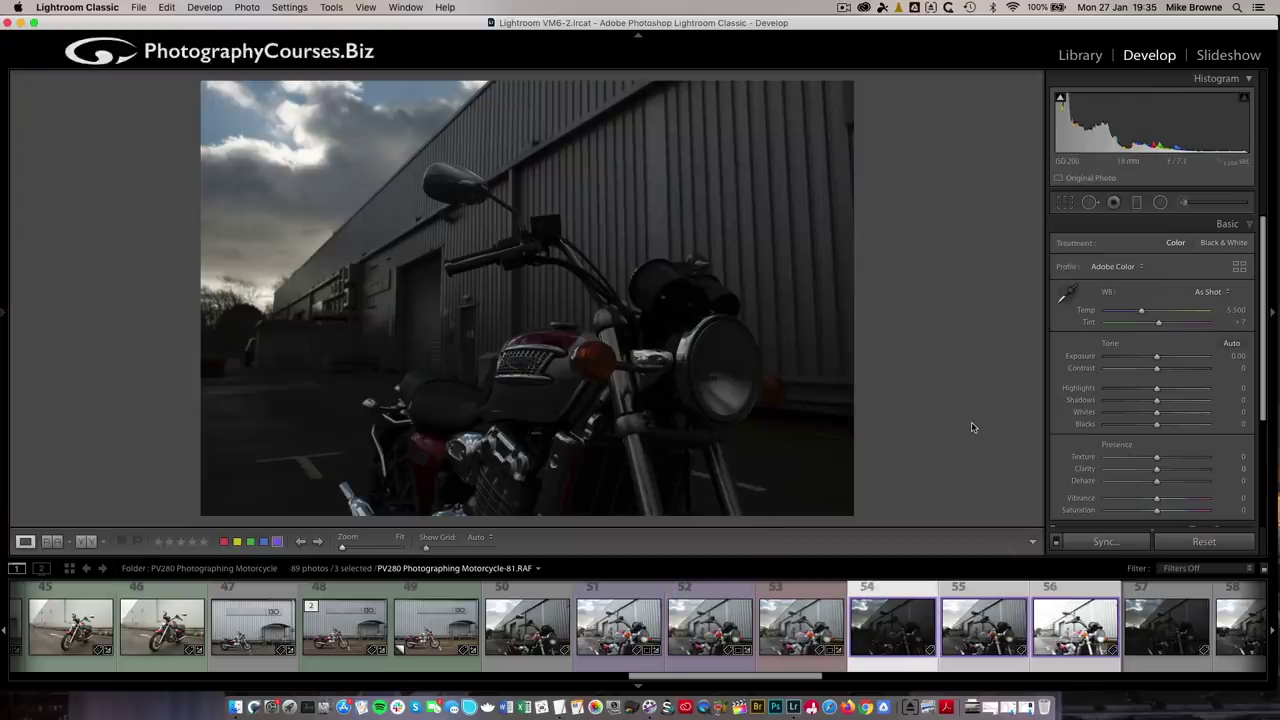
Compare the newly merged HDR photo with the red-labelled, edited Motorcycle-81-HDR.dng.
{"action": "left_click", "coordinate": [815, 632]}
{"action": "left_click", "coordinate": [735, 627]}
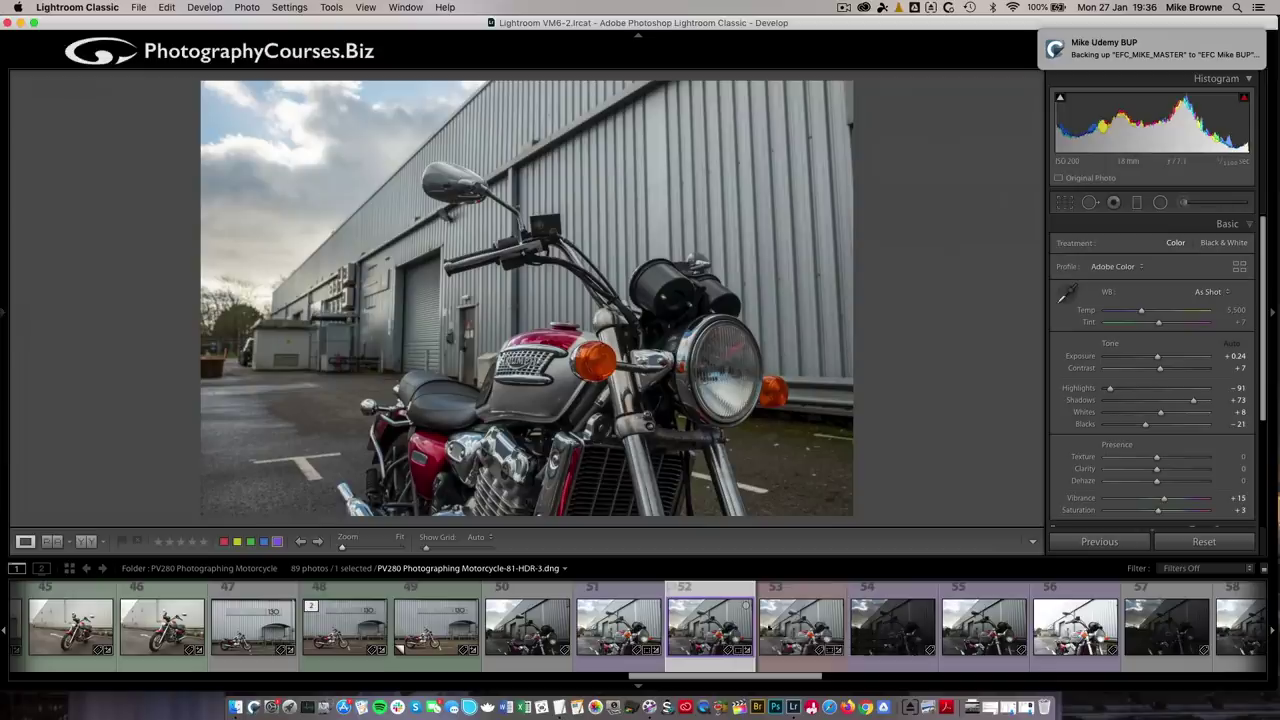
{"action": "left_click", "coordinate": [795, 627]}
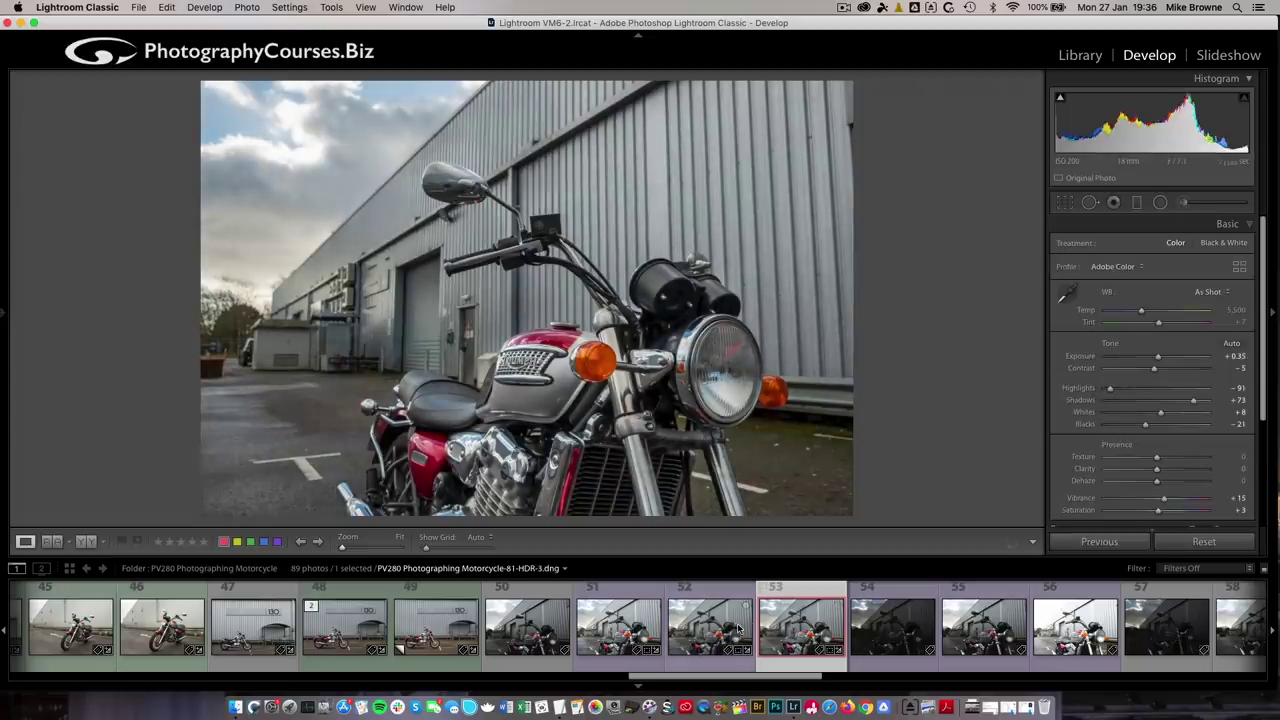
Inspect the Adjustment Brush masks on the motorcycle and on the sky and background, with the mask overlay shown.
{"action": "left_click", "coordinate": [1184, 203]}
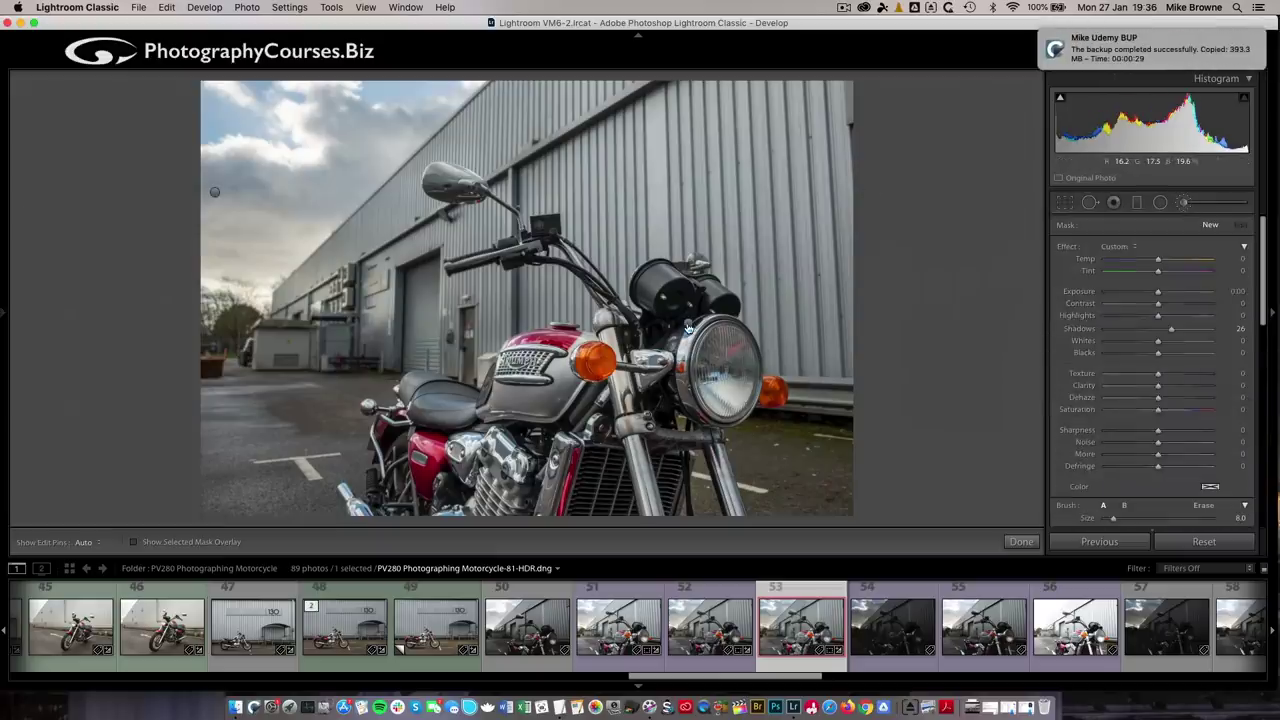
{"action": "left_click", "coordinate": [687, 325]}
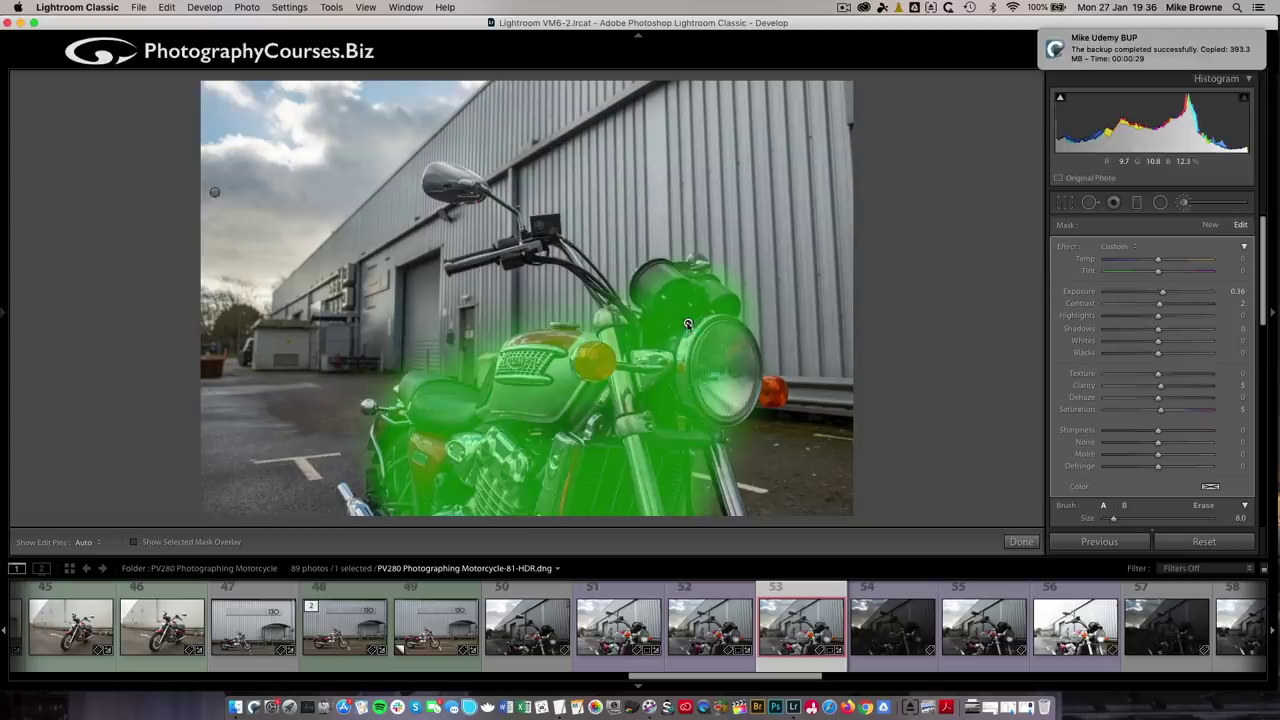
{"action": "key", "text": "o"}
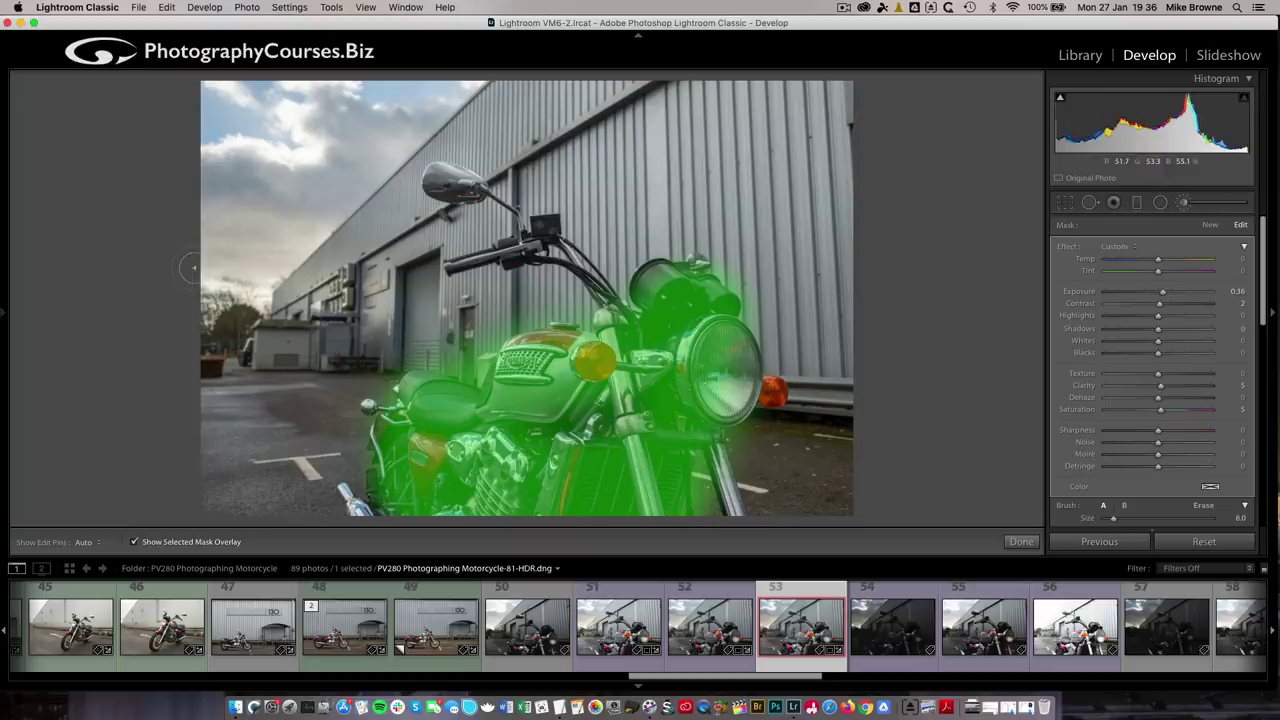
{"action": "left_click", "coordinate": [213, 194]}
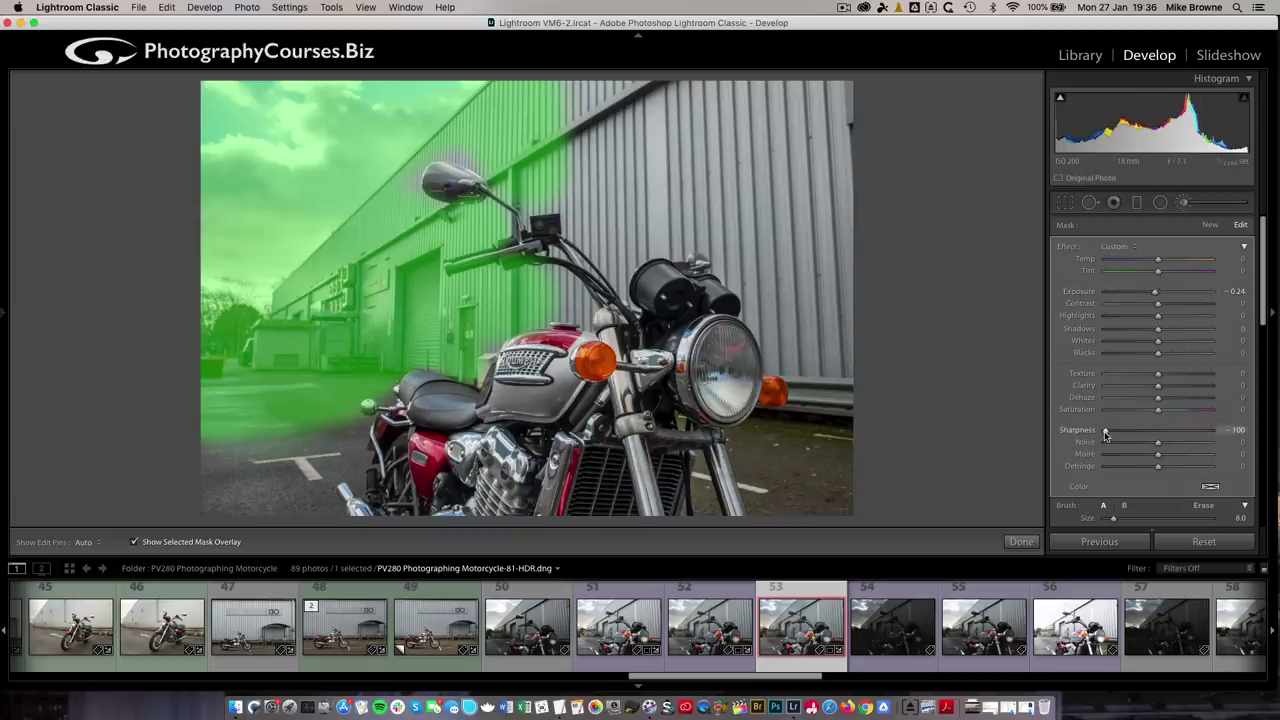
Hide the mask overlay and compare the HDR photo with its brush adjustments off and on several times.
{"action": "scroll", "coordinate": [1104, 434], "scroll_direction": "down", "scroll_amount": 5}
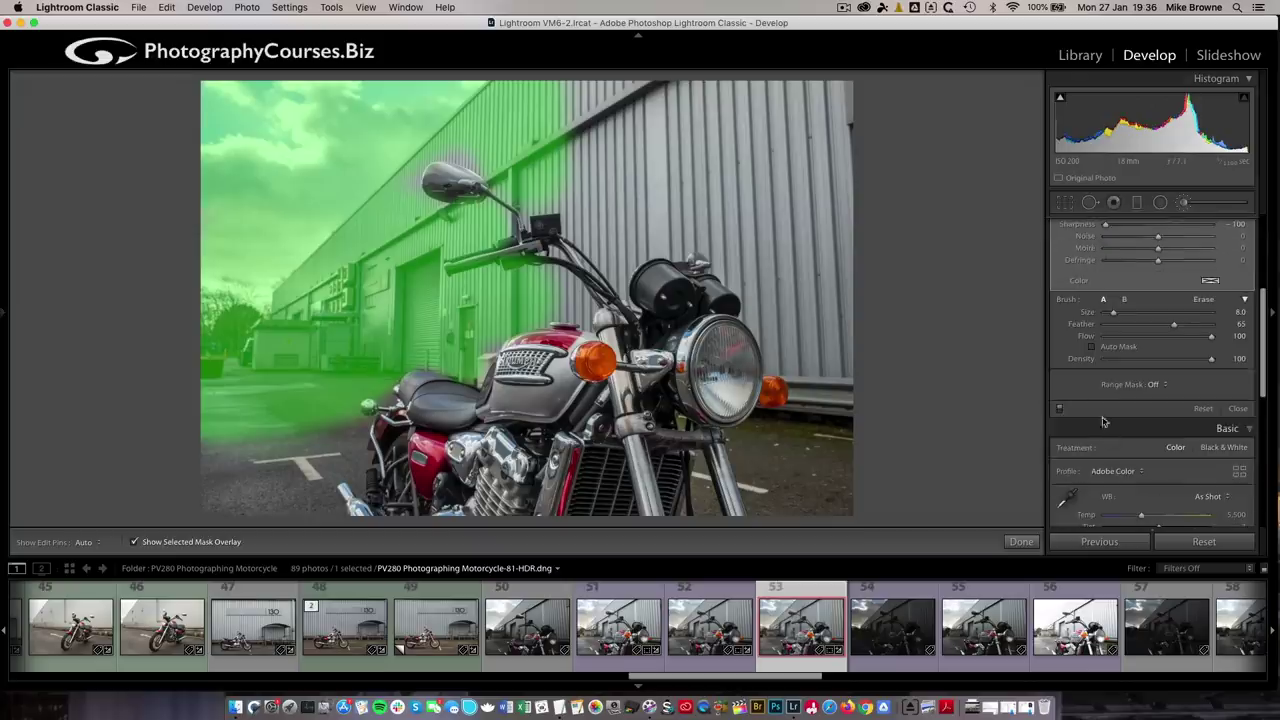
{"action": "left_click", "coordinate": [134, 541]}
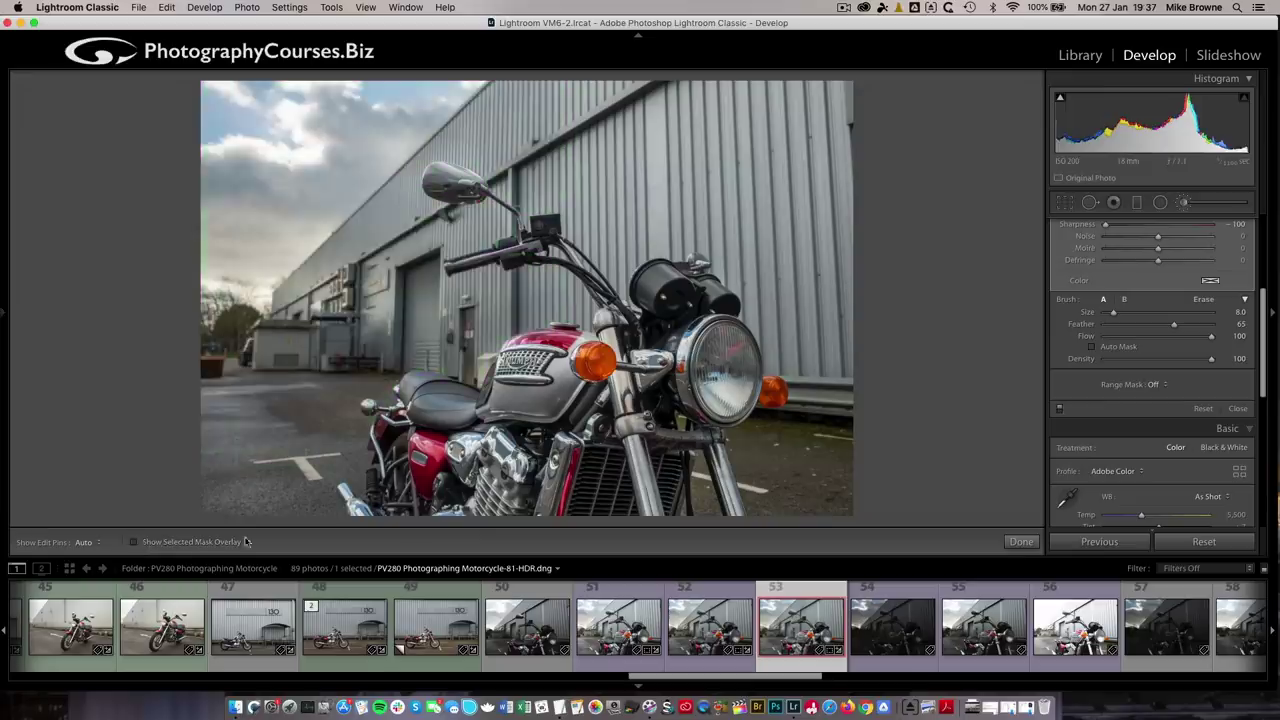
{"action": "left_click", "coordinate": [1060, 409]}
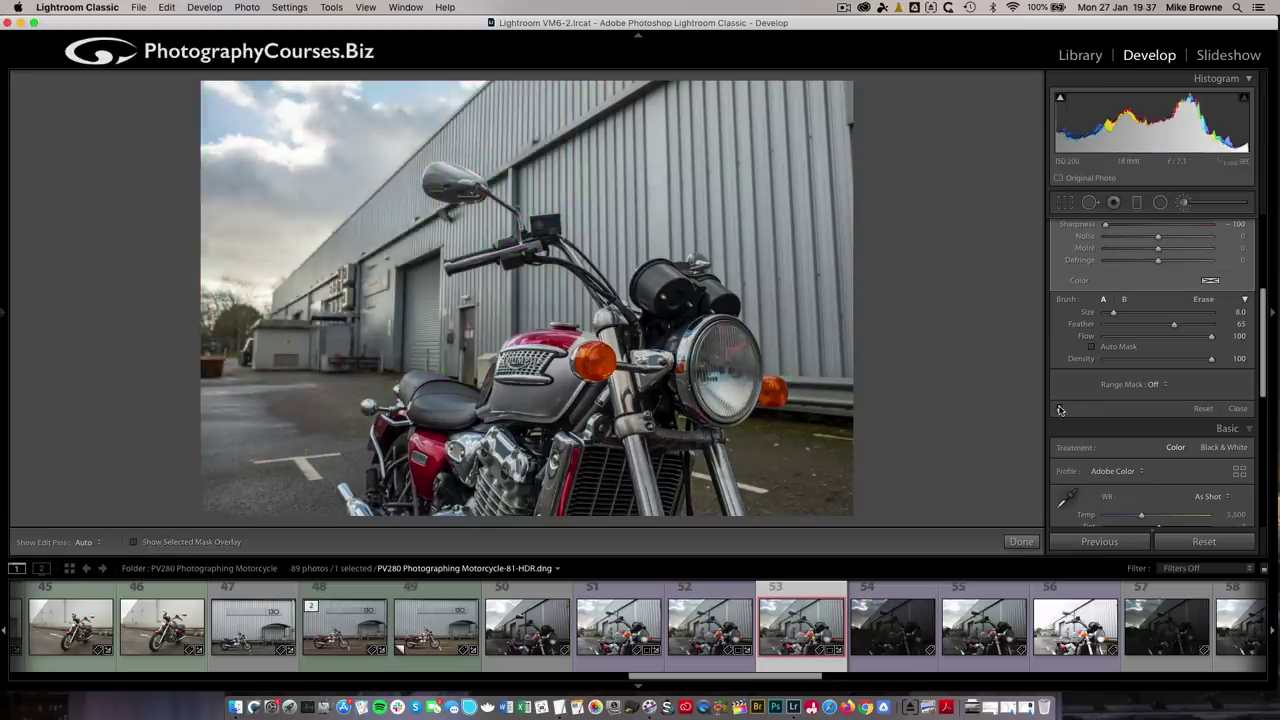
{"action": "left_click", "coordinate": [1060, 409]}
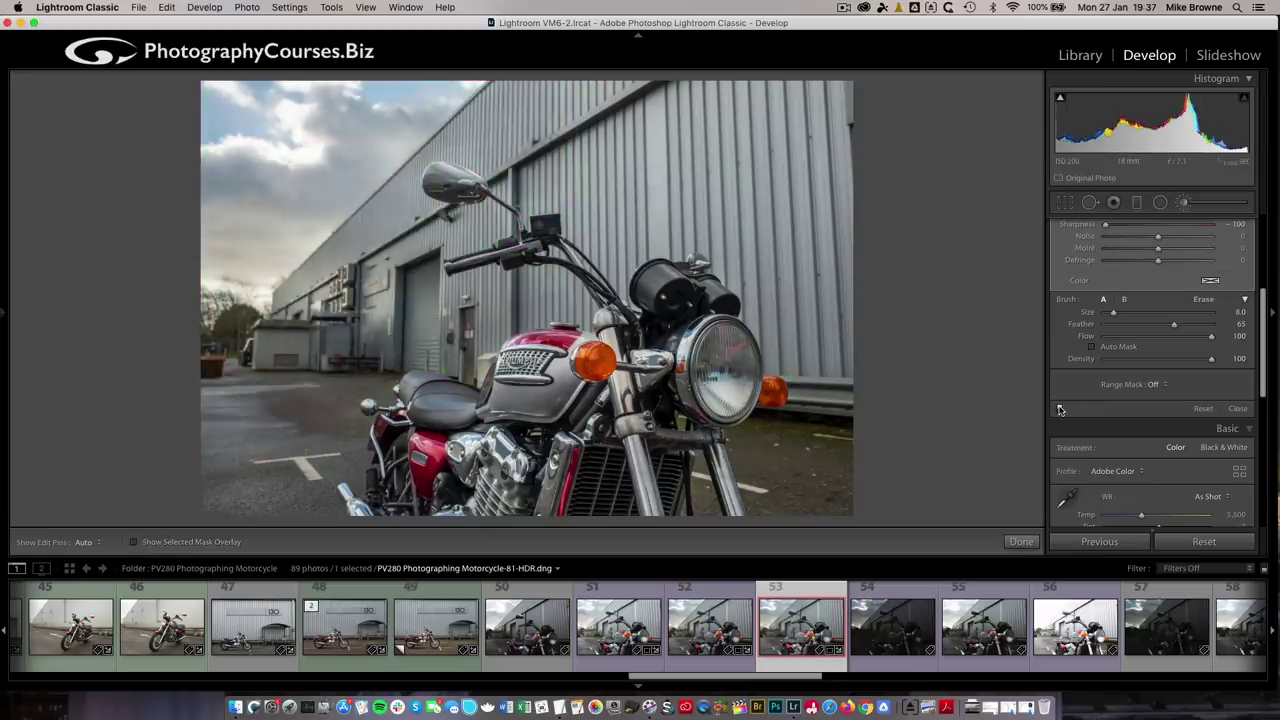
{"action": "left_click", "coordinate": [1060, 409]}
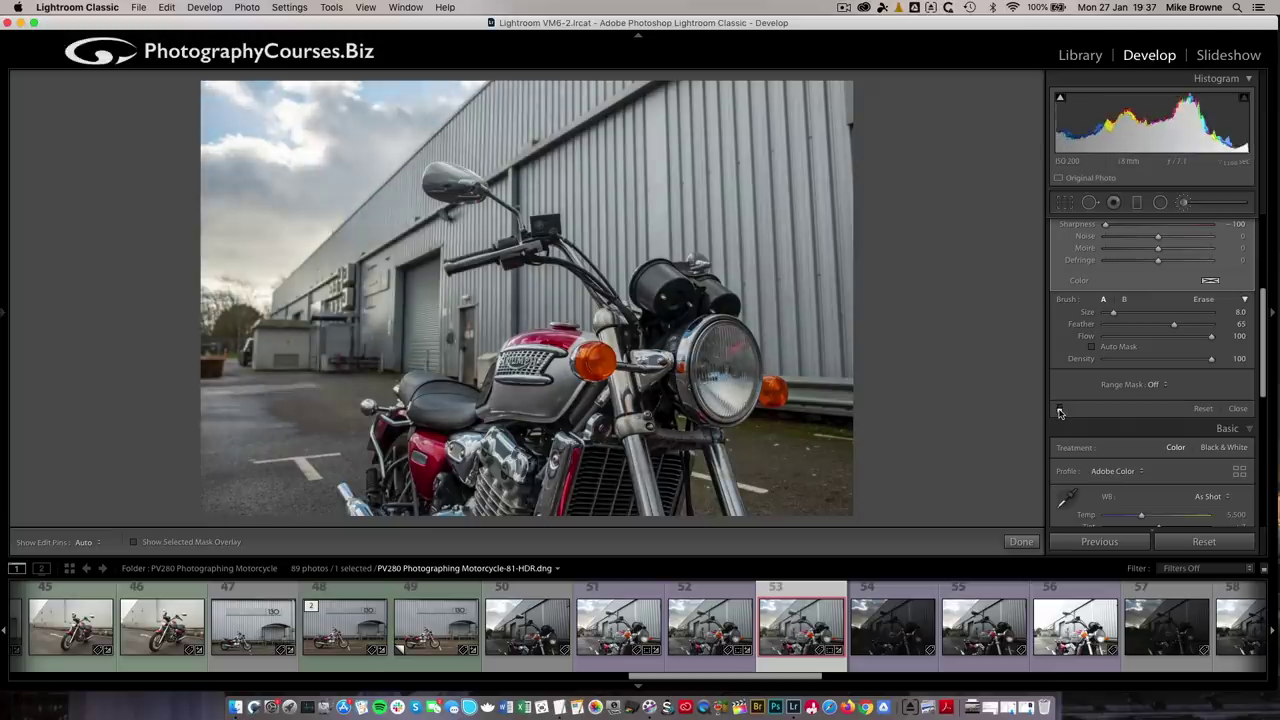
{"action": "left_click", "coordinate": [1060, 409]}
{"action": "left_click", "coordinate": [1060, 409]}
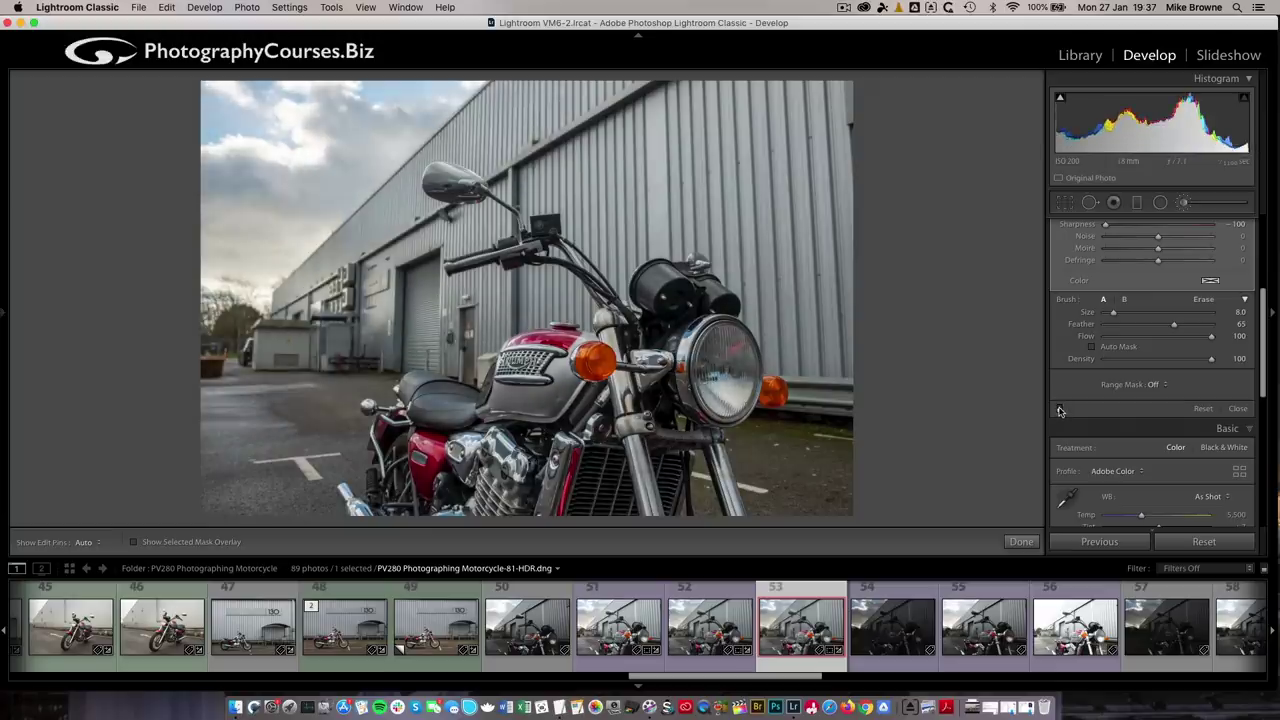
{"action": "left_click", "coordinate": [1060, 409]}
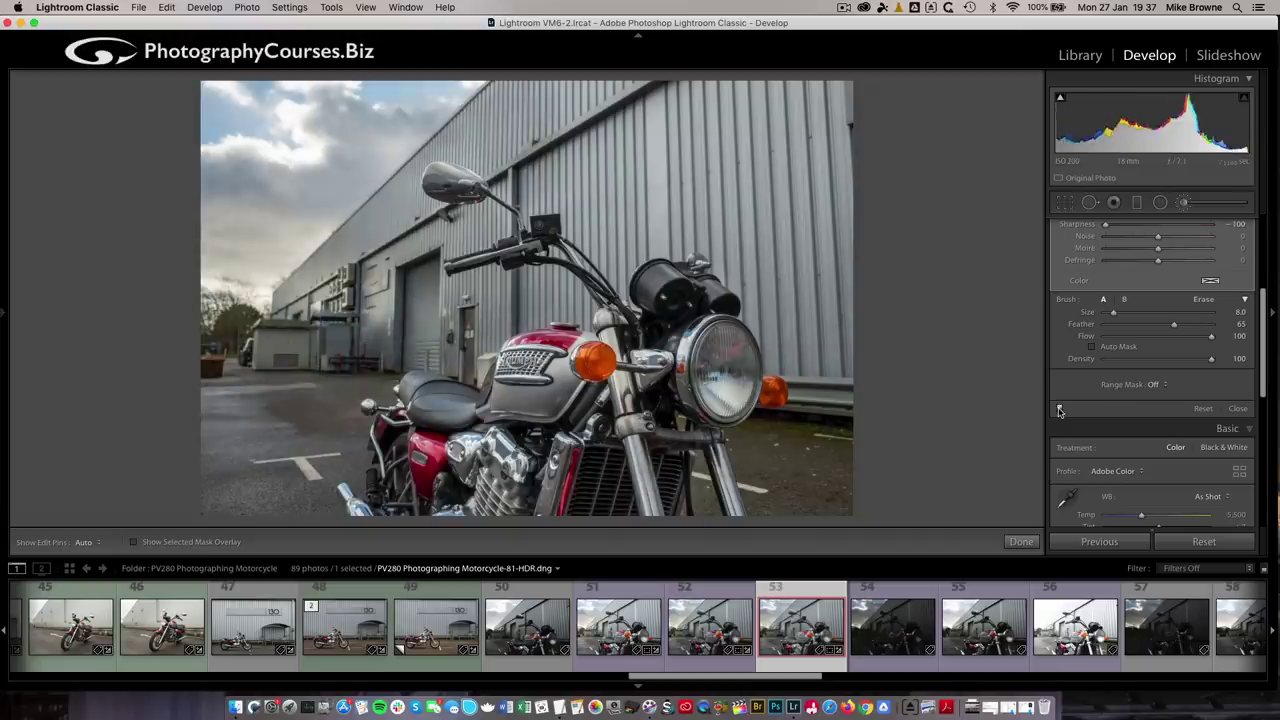
{"action": "left_click", "coordinate": [1060, 409]}
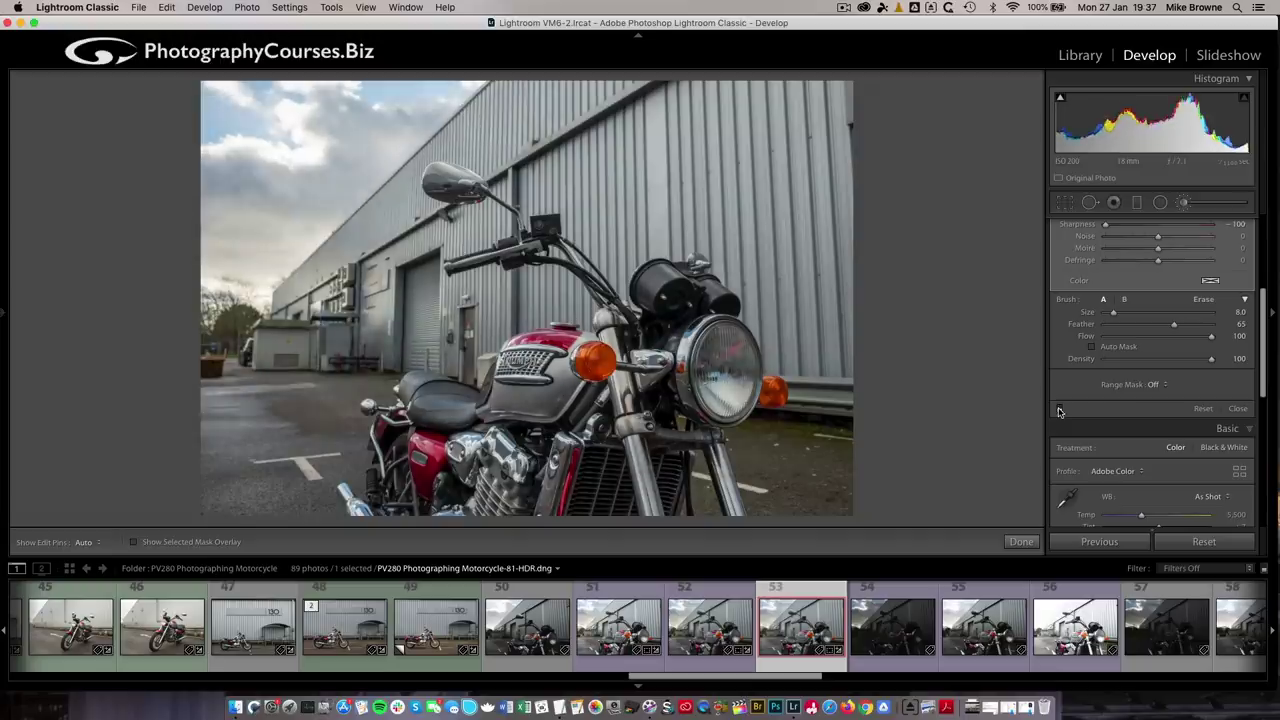
{"action": "left_click", "coordinate": [1060, 409]}
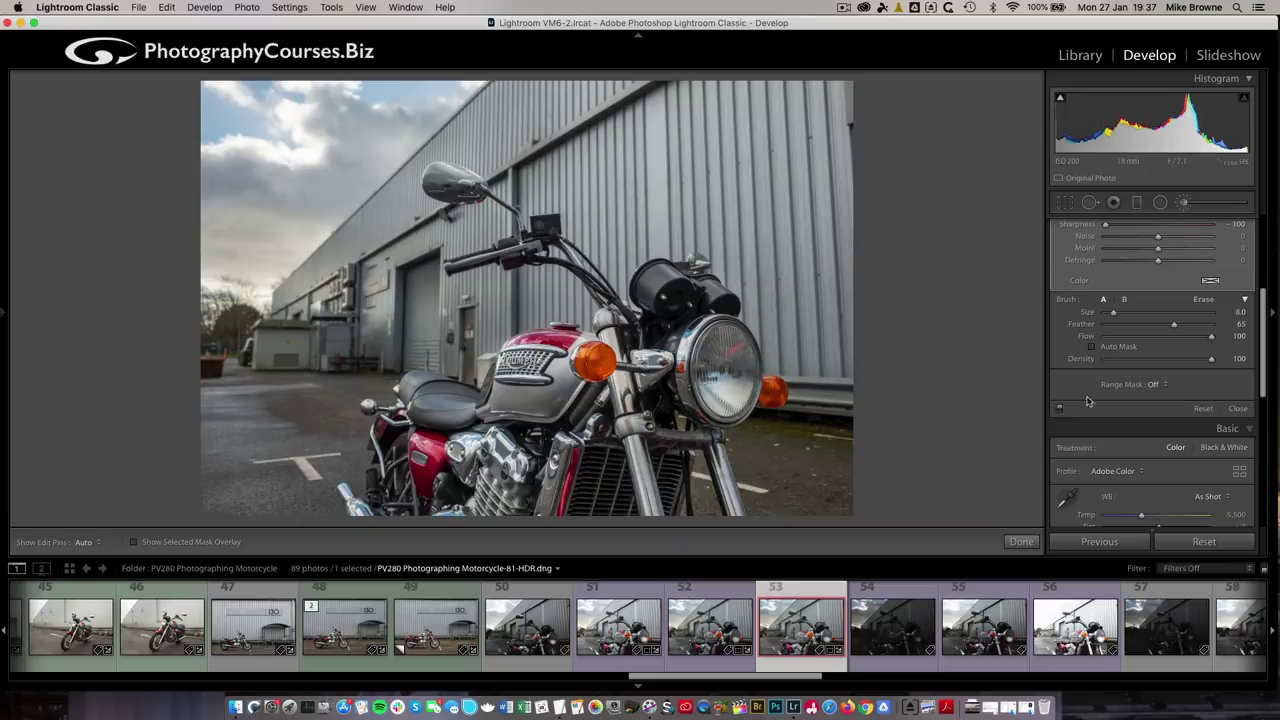
{"action": "scroll", "coordinate": [1127, 396], "scroll_direction": "up", "scroll_amount": 1}
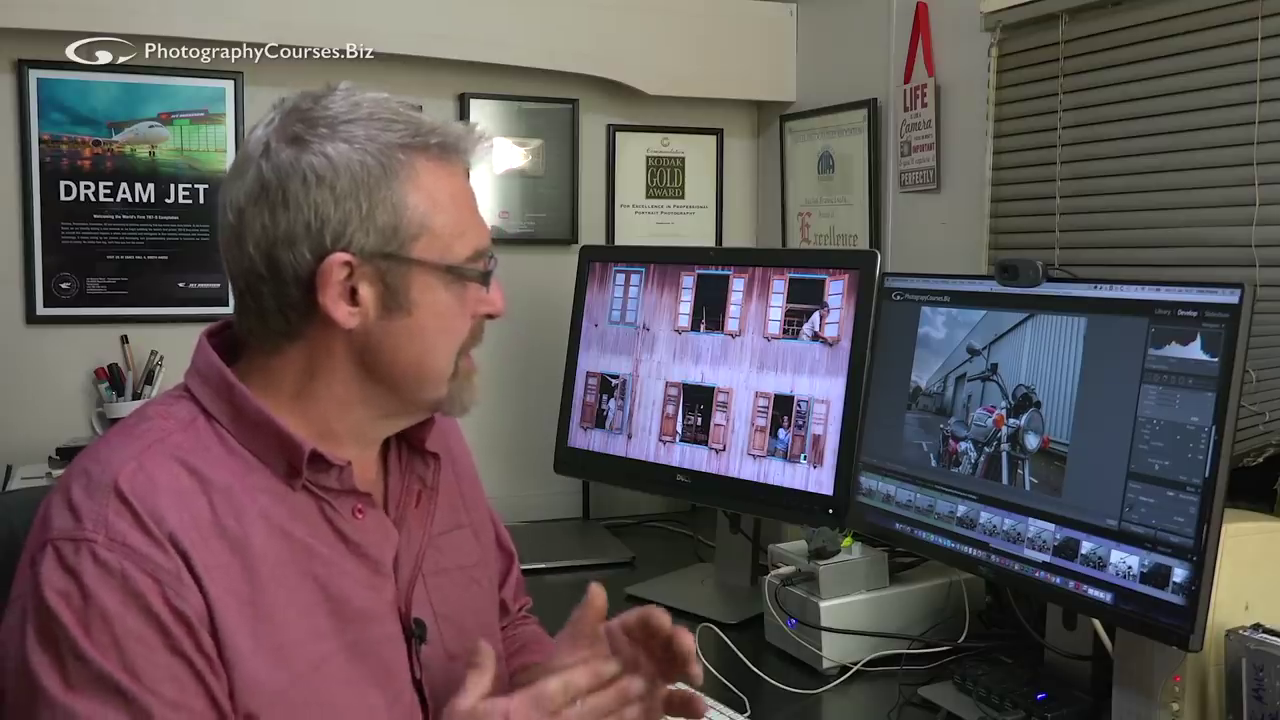